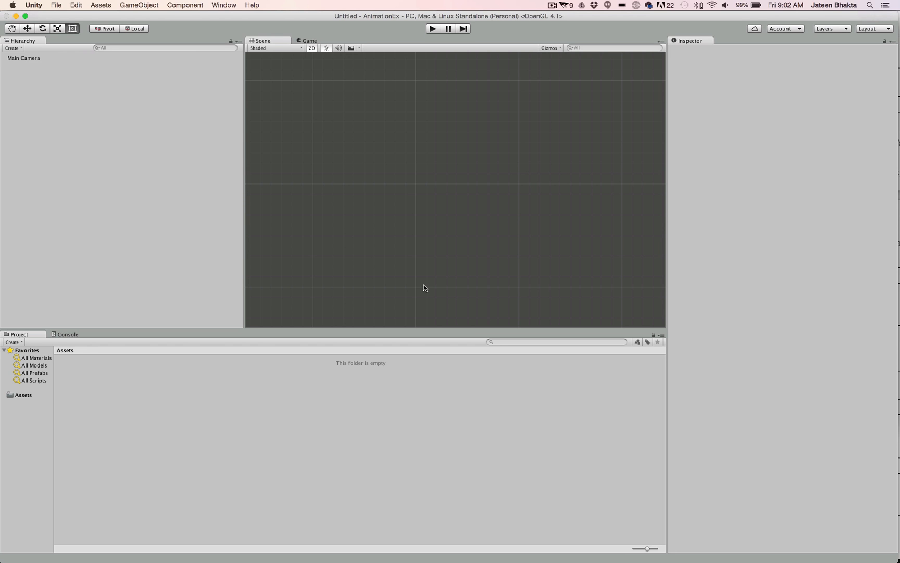
# Create a folder named Animations in the project's Assets folder
pyautogui.rightClick(161, 400)
pyautogui.moveTo(188, 396)
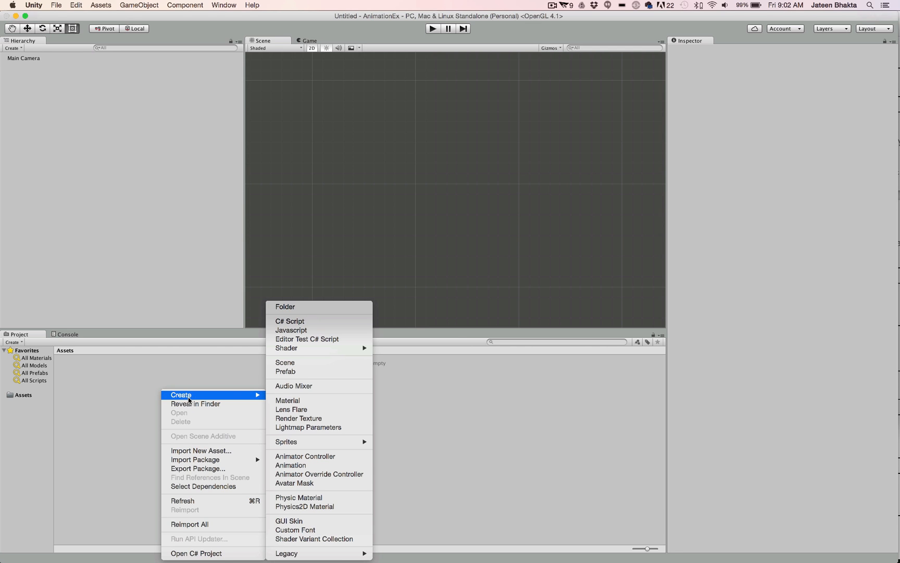
pyautogui.click(324, 306)
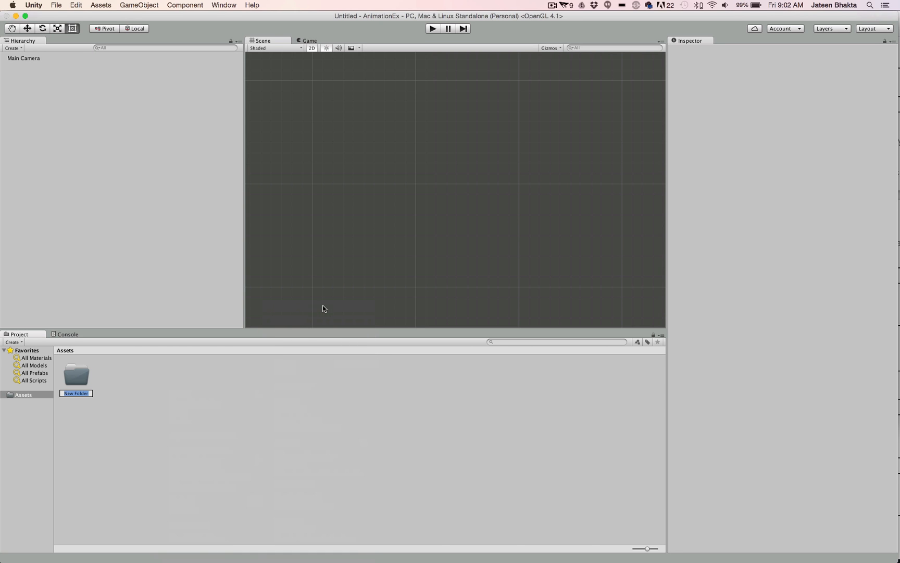
pyautogui.write('Animations')
pyautogui.press('Return')
# Create a subfolder named controllers inside the Animations folder
pyautogui.doubleClick(84, 367)
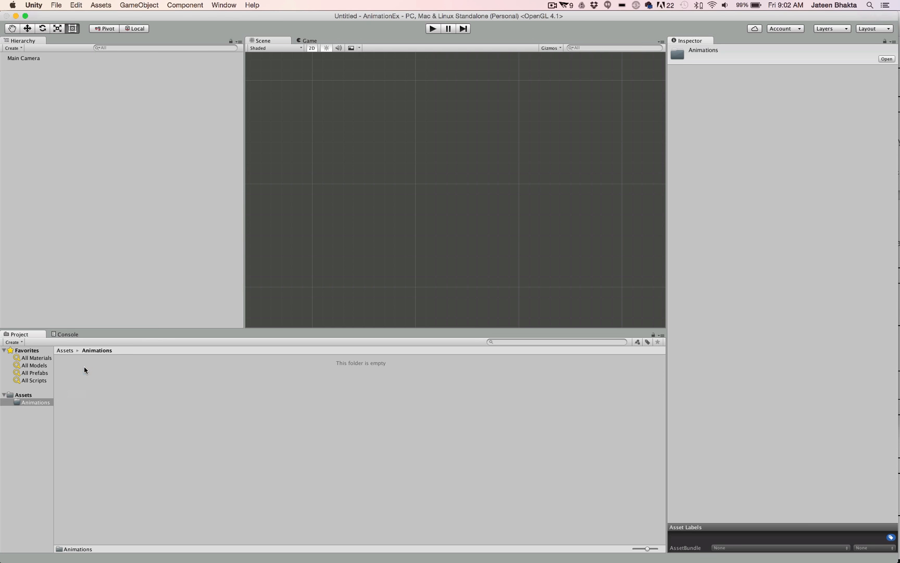
pyautogui.rightClick(150, 389)
pyautogui.moveTo(166, 394)
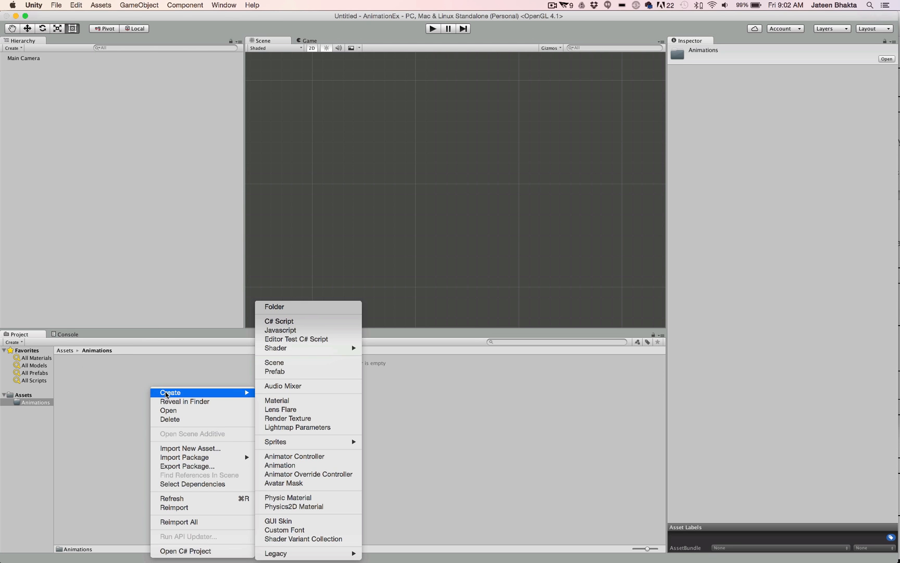
pyautogui.click(313, 307)
pyautogui.write('controll')
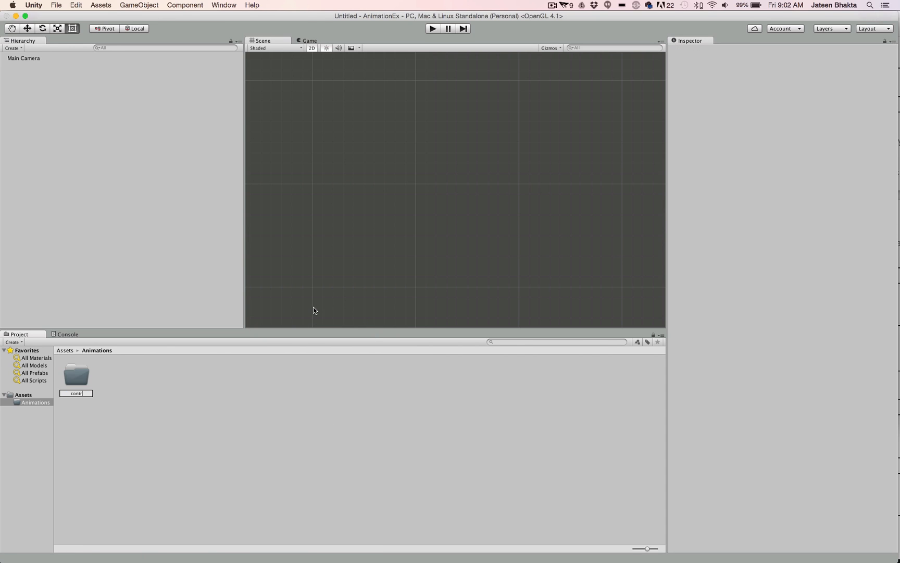
pyautogui.write('ers')
pyautogui.press('Return')
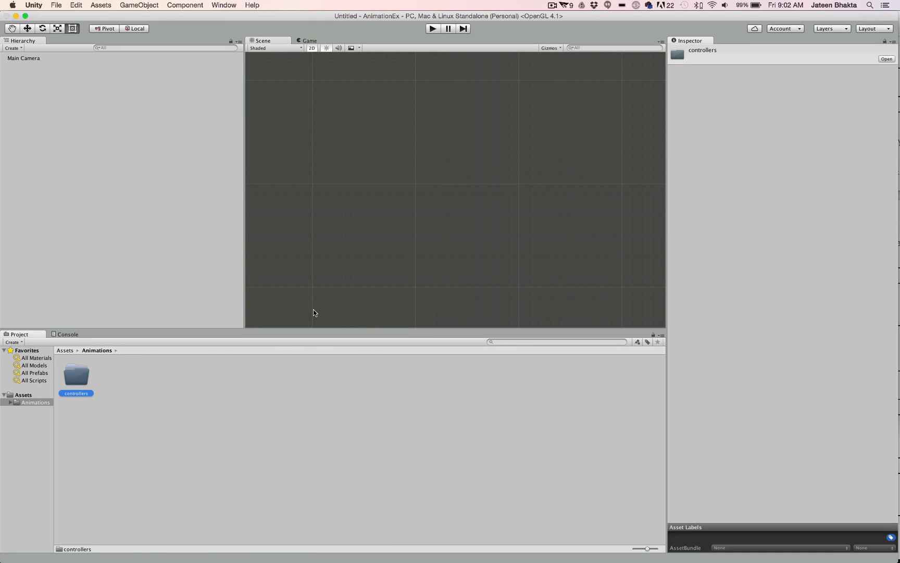
pyautogui.click(226, 385)
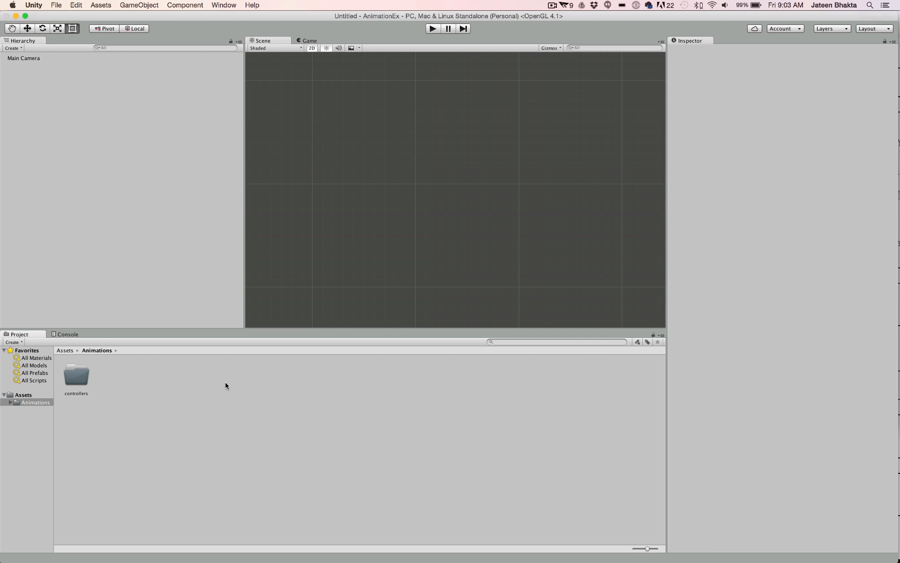
# Import birdFlyingSheet.png from the Desktop as a new project asset
pyautogui.rightClick(139, 381)
pyautogui.moveTo(224, 382)
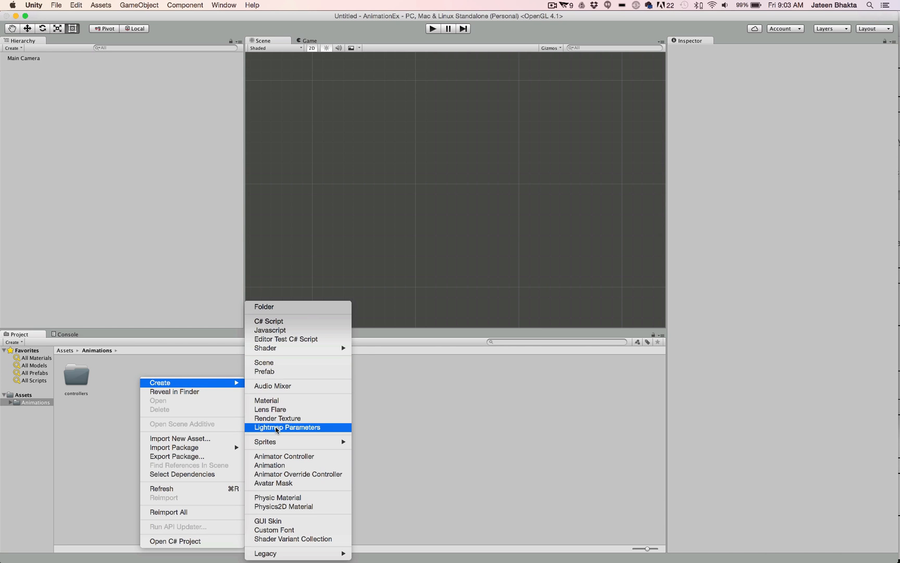
pyautogui.click(195, 438)
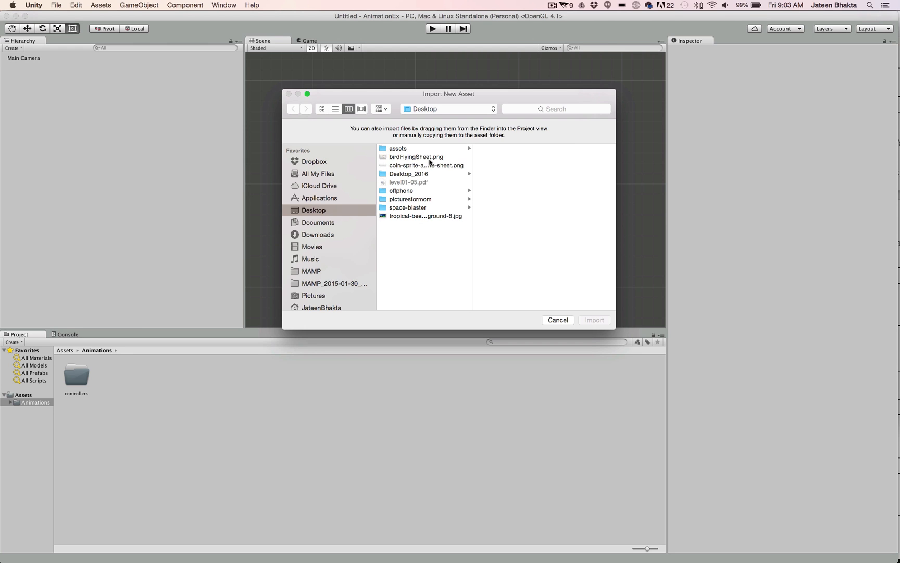
pyautogui.click(430, 159)
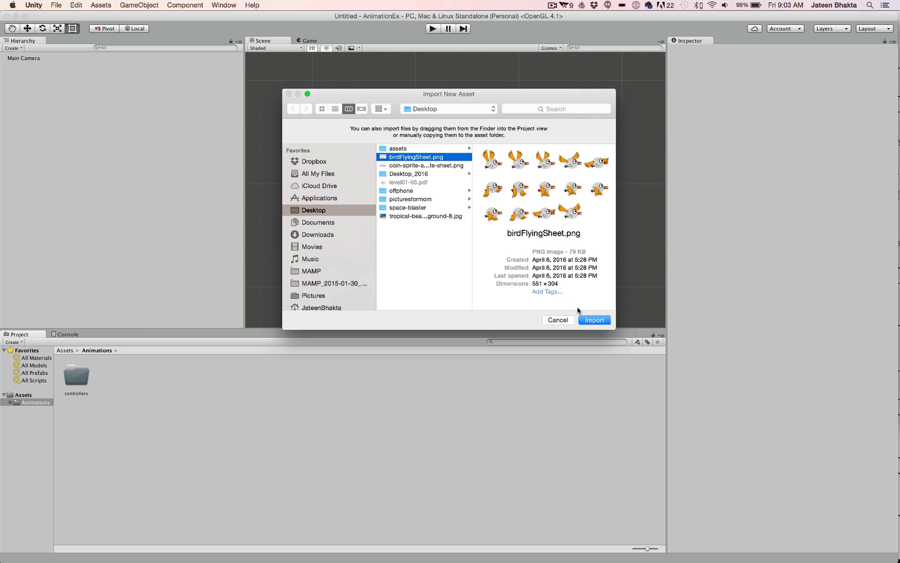
pyautogui.click(588, 320)
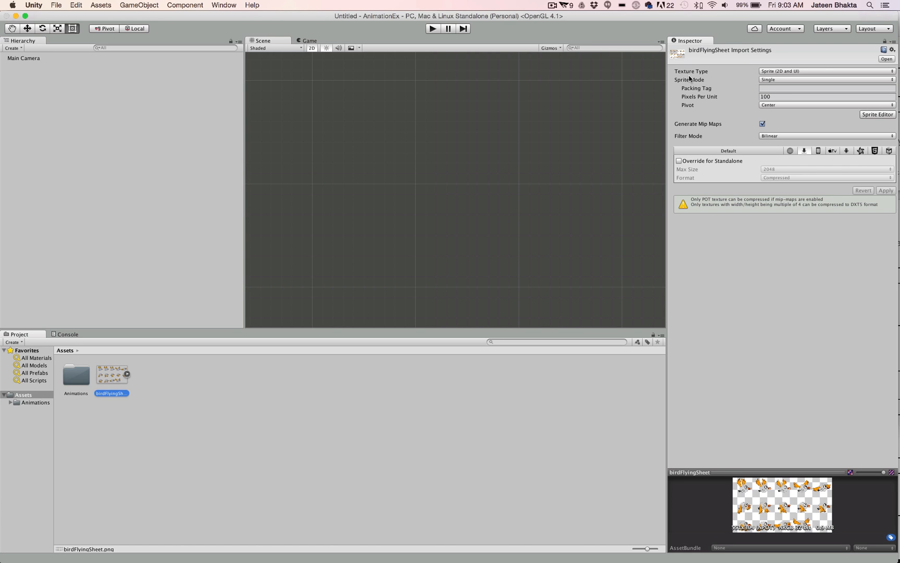
# Set the bird sheet's texture type to Sprite (2D and UI) and its sprite mode to Multiple
pyautogui.click(780, 71)
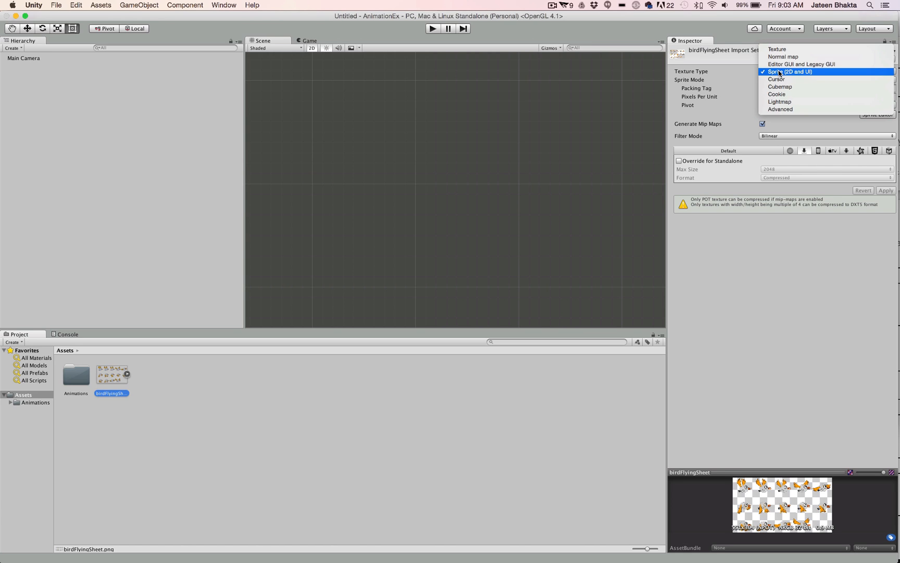
pyautogui.click(820, 72)
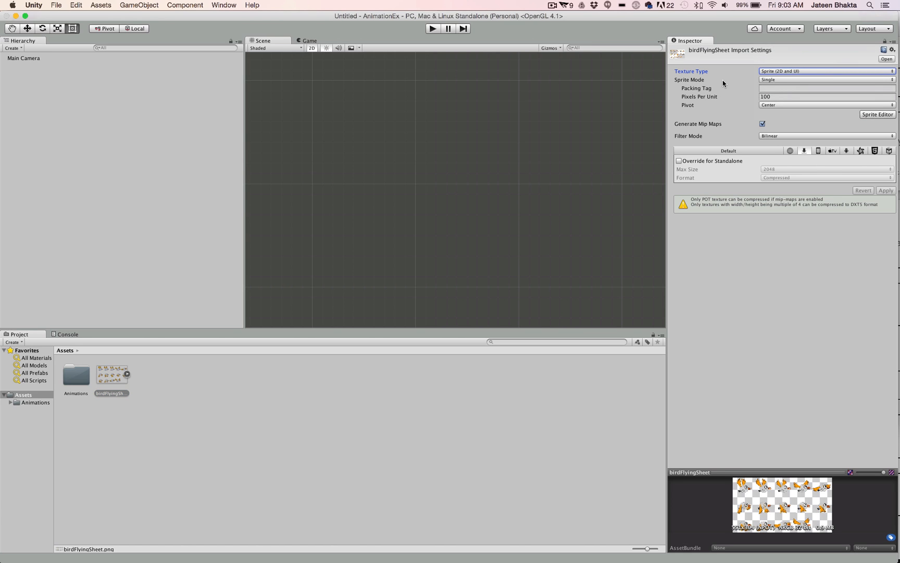
pyautogui.click(769, 82)
pyautogui.click(773, 88)
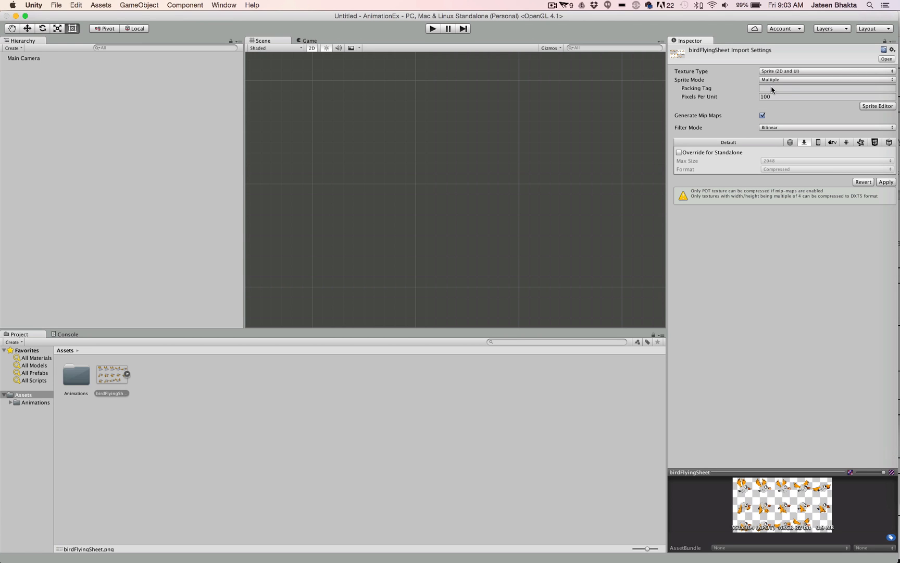
# Apply the import settings, slice the bird sheet in the Sprite Editor with type Automatic and pivot Center, and save the slices
pyautogui.click(868, 108)
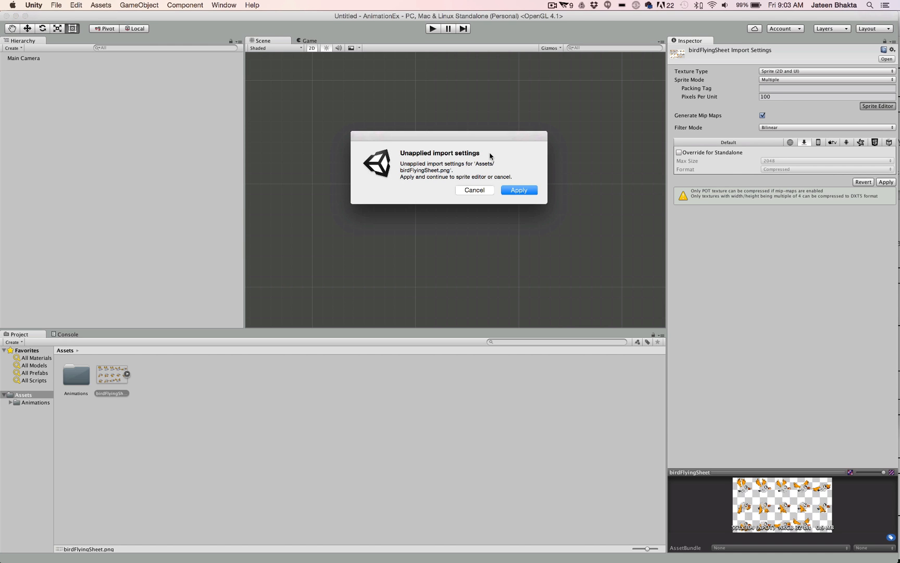
pyautogui.click(534, 190)
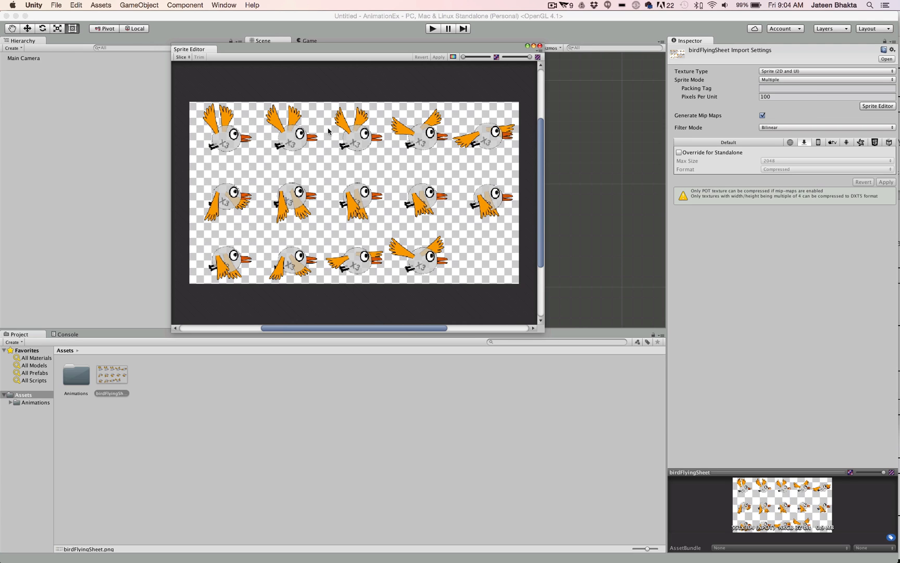
pyautogui.click(181, 58)
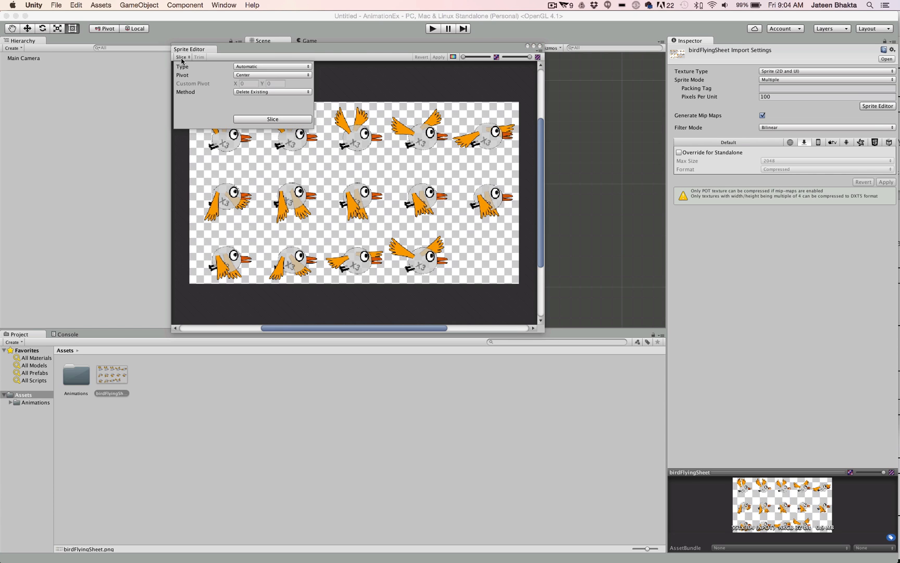
pyautogui.click(249, 120)
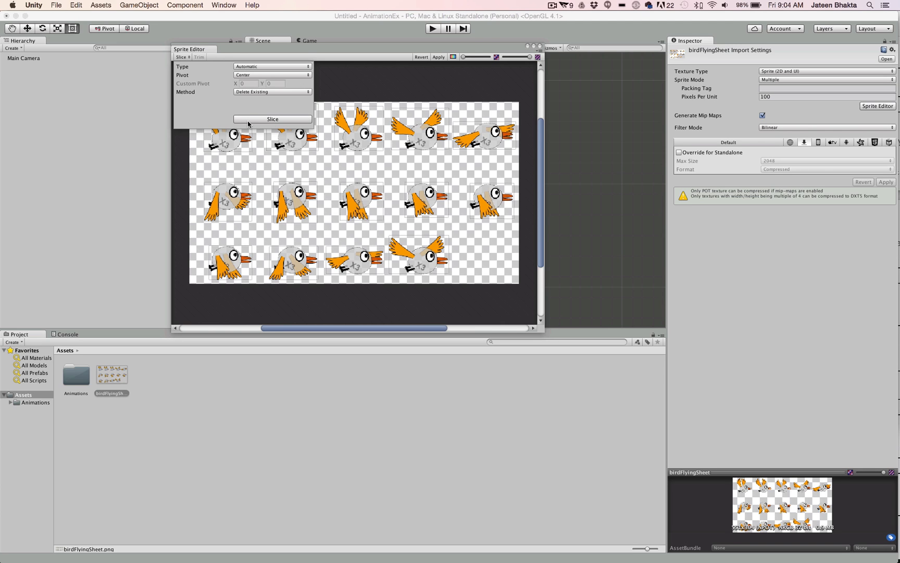
pyautogui.click(349, 87)
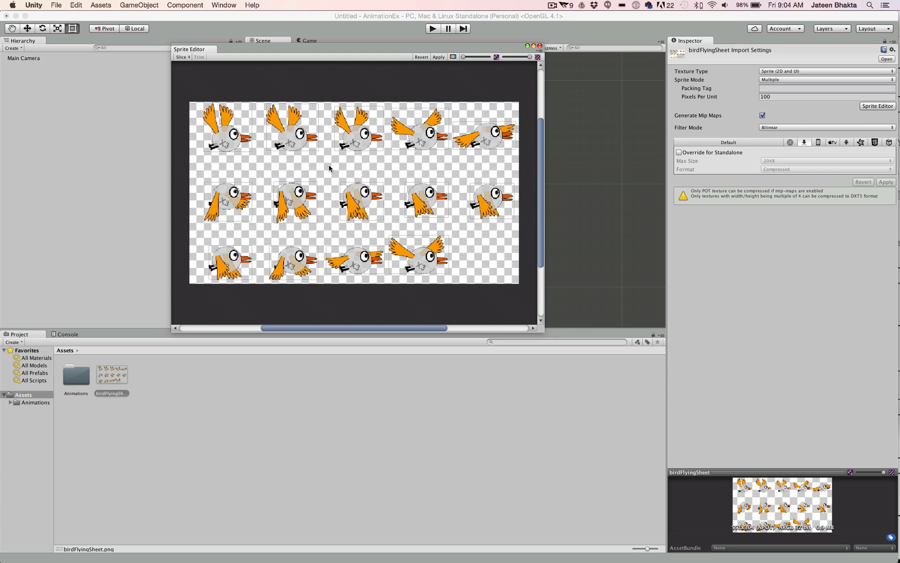
pyautogui.click(540, 47)
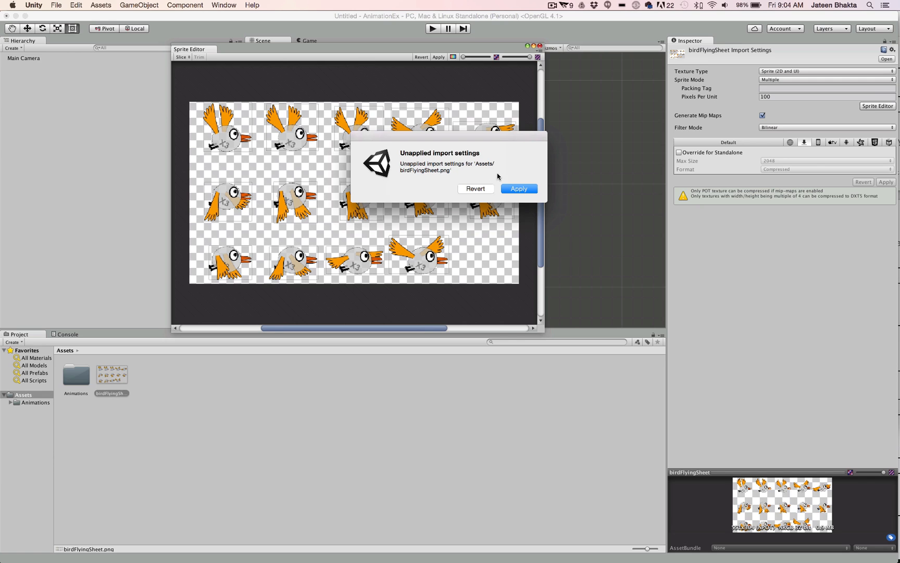
pyautogui.click(517, 190)
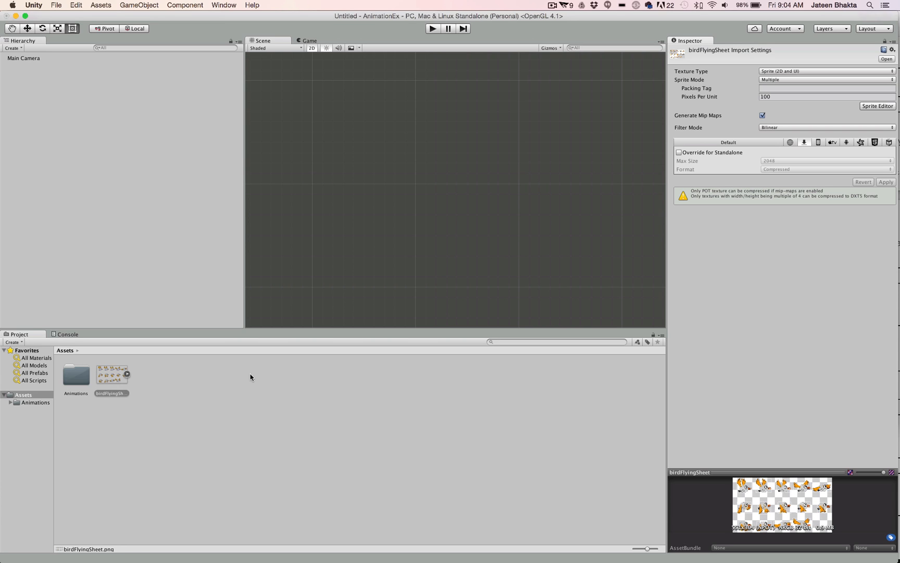
# Expand the birdFlyingSheet asset to show its sliced sprites
pyautogui.click(213, 459)
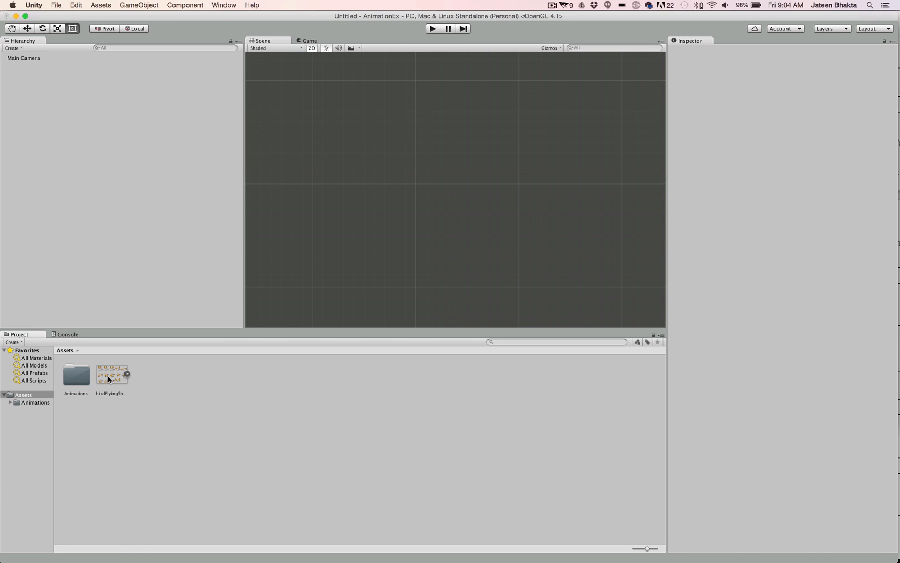
pyautogui.click(108, 375)
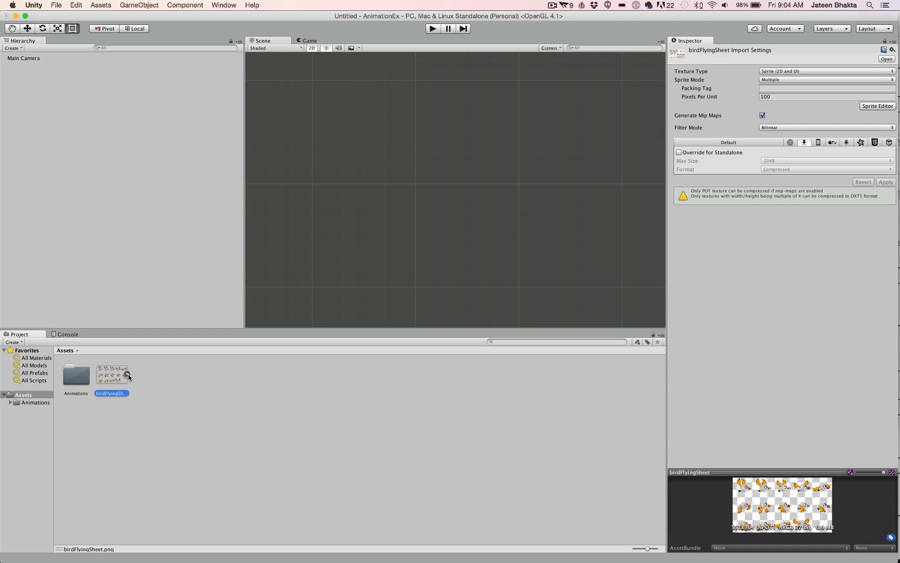
pyautogui.click(127, 374)
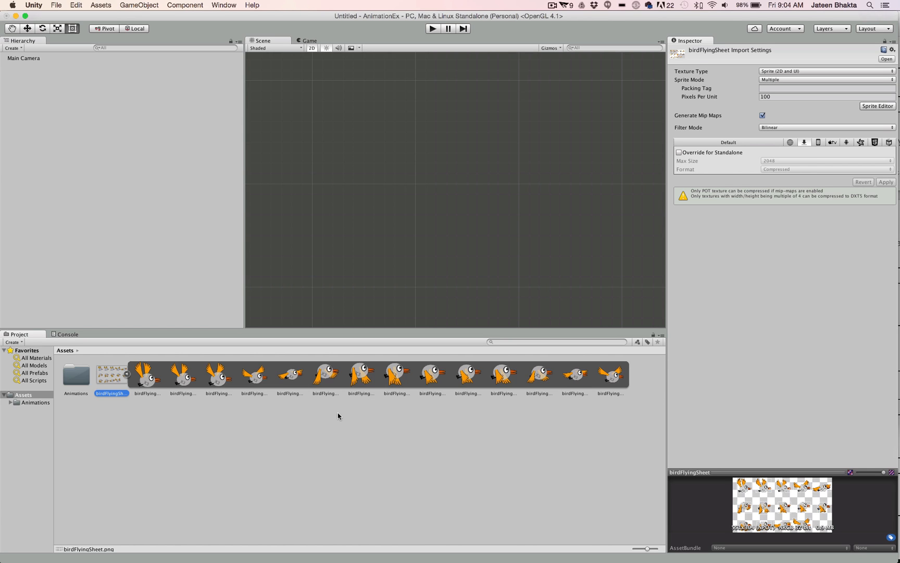
# Examine the individual bird sprites sliced from birdFlyingSheet one after another
pyautogui.click(155, 382)
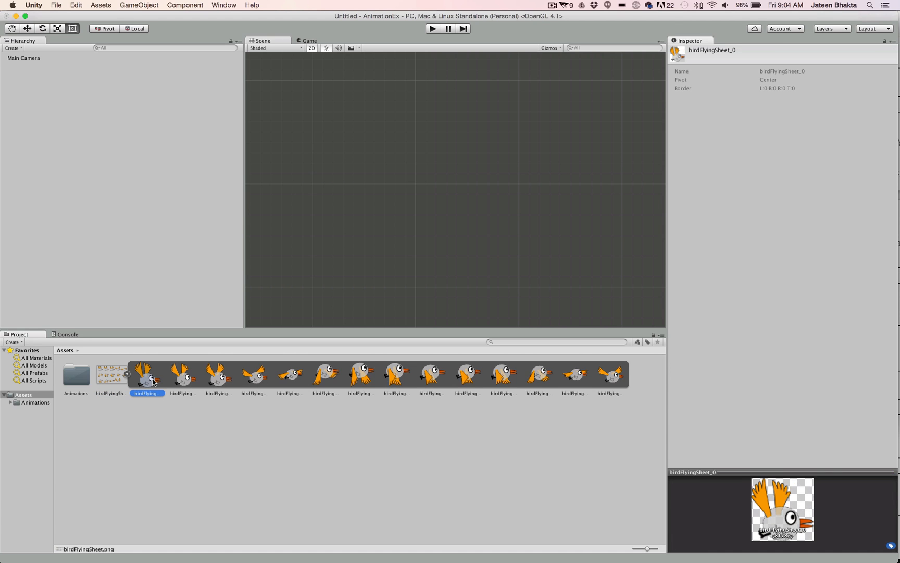
pyautogui.click(191, 383)
pyautogui.click(224, 383)
pyautogui.click(264, 381)
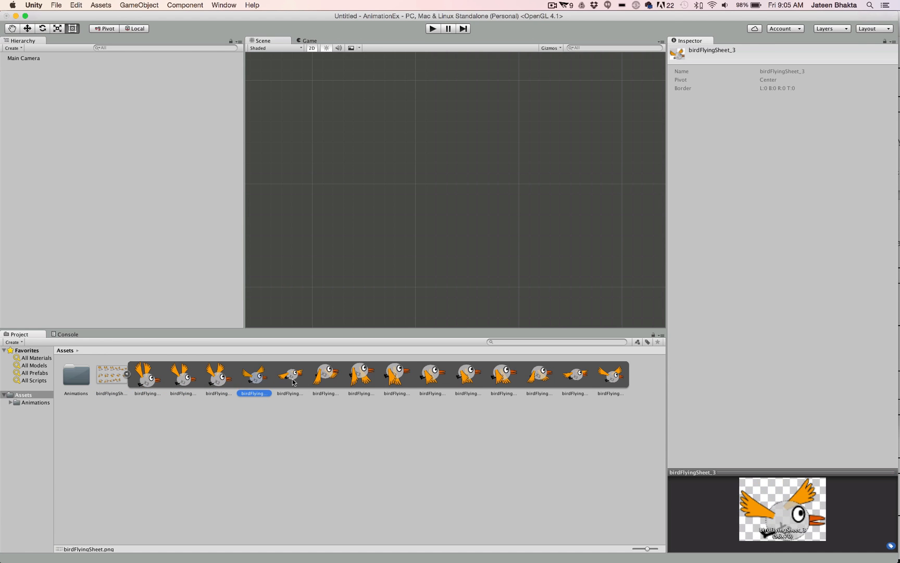
pyautogui.click(302, 382)
pyautogui.click(339, 378)
pyautogui.click(367, 376)
pyautogui.click(396, 377)
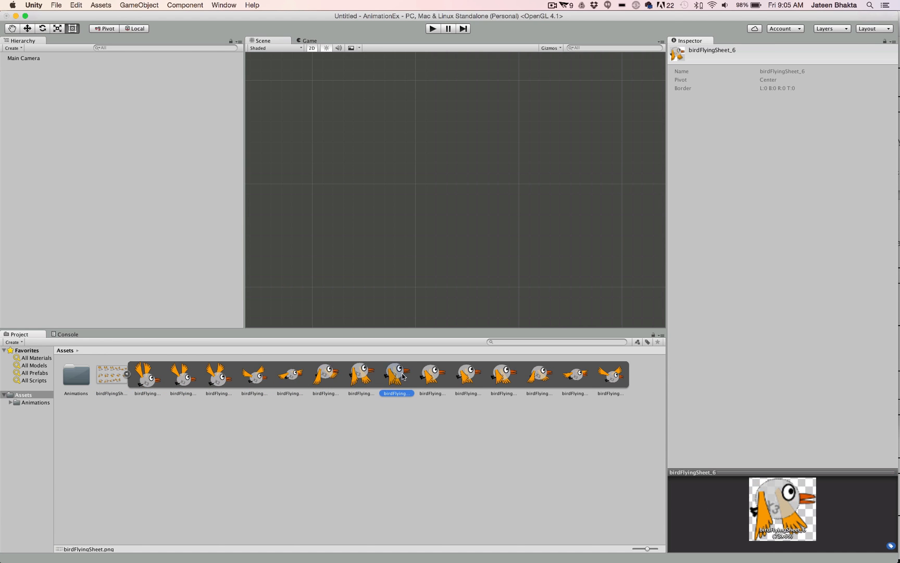
pyautogui.click(432, 377)
pyautogui.click(479, 376)
pyautogui.click(504, 376)
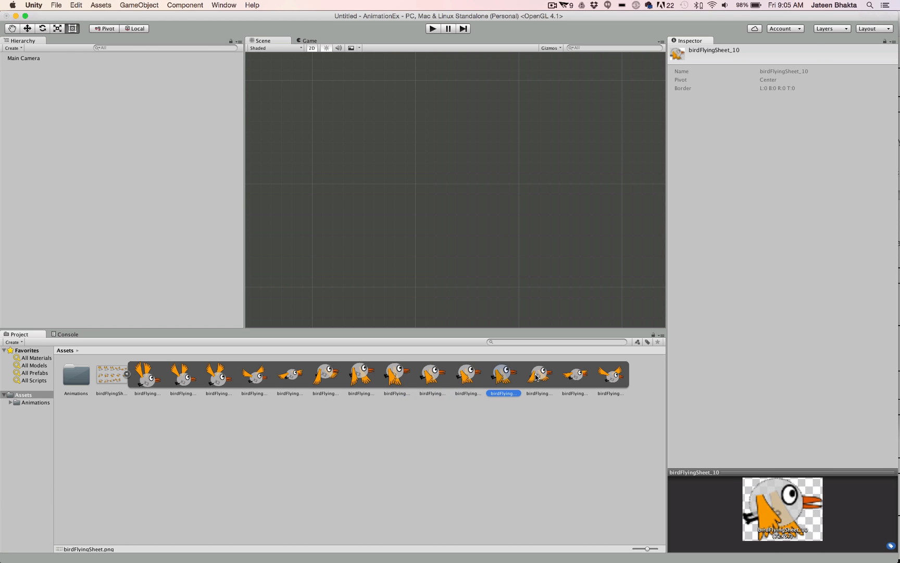
pyautogui.click(540, 375)
# Reopen birdFlyingSheet in the Sprite Editor, review the first bird's slice properties, and close the editor
pyautogui.click(243, 452)
pyautogui.click(109, 381)
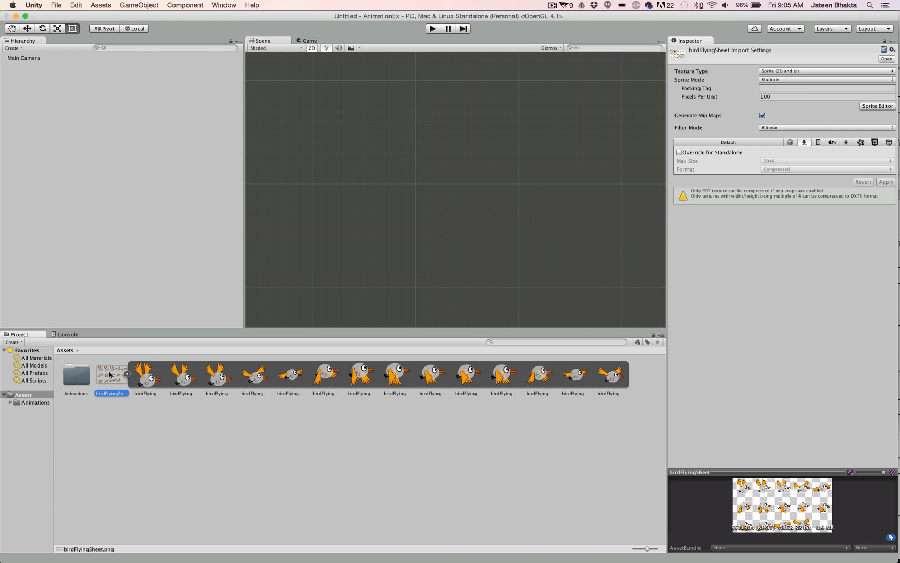
pyautogui.click(876, 106)
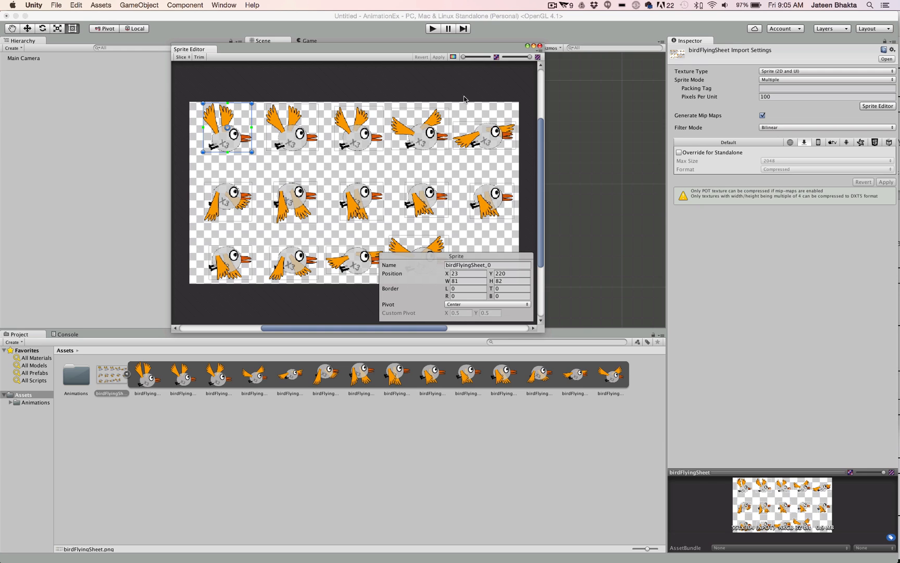
pyautogui.click(540, 46)
pyautogui.click(176, 454)
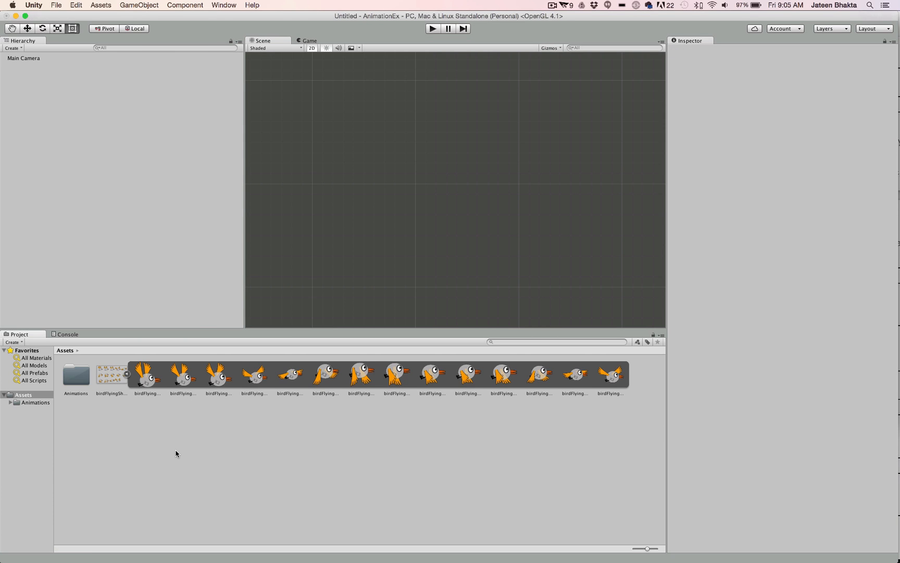
# Add a UI Panel to the scene hierarchy
pyautogui.click(80, 148)
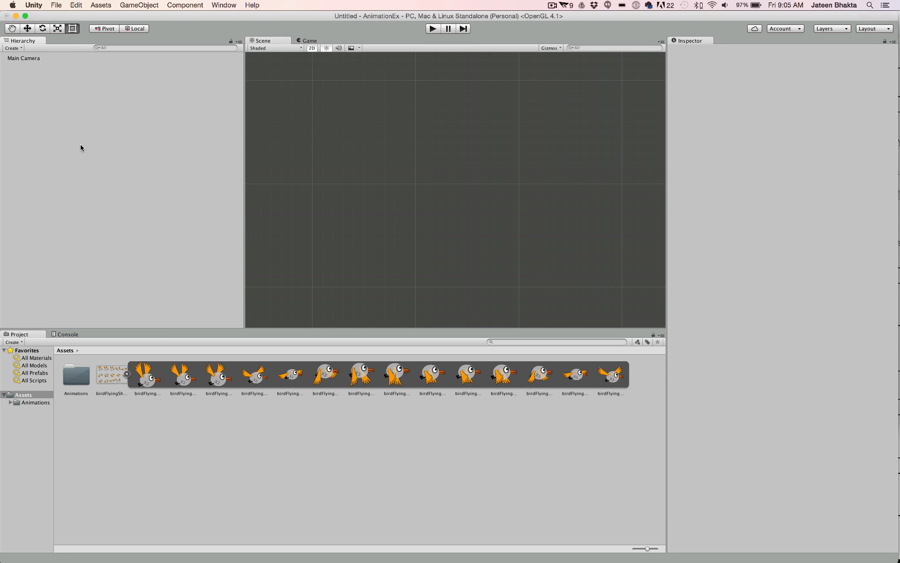
pyautogui.rightClick(80, 145)
pyautogui.moveTo(125, 264)
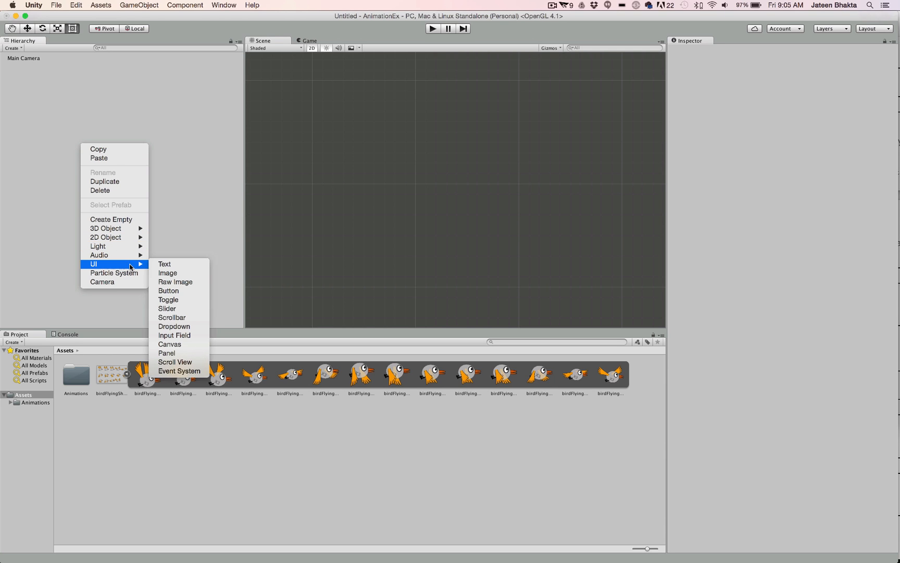
pyautogui.click(168, 352)
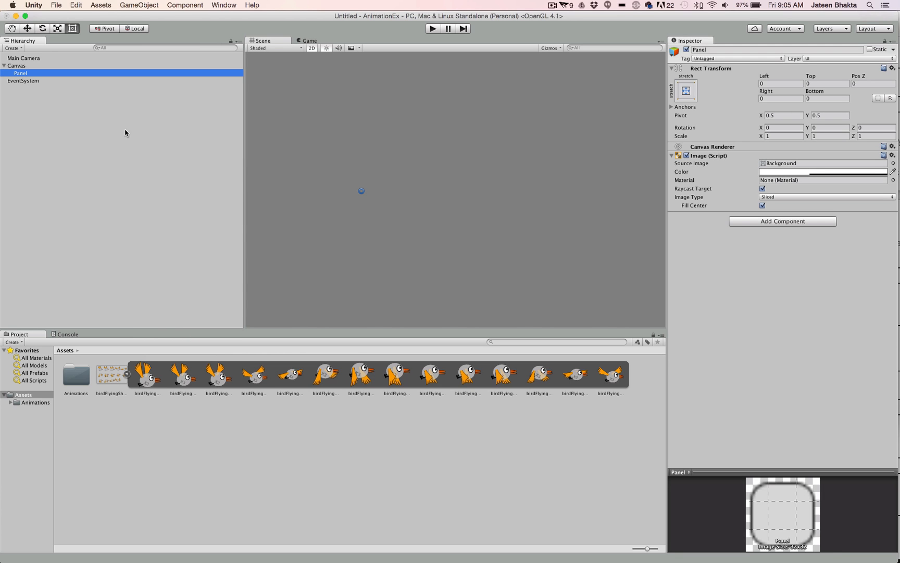
# Add a UI Image under the Canvas and assign birdFlyingSheet as its source image
pyautogui.click(23, 65)
pyautogui.rightClick(96, 118)
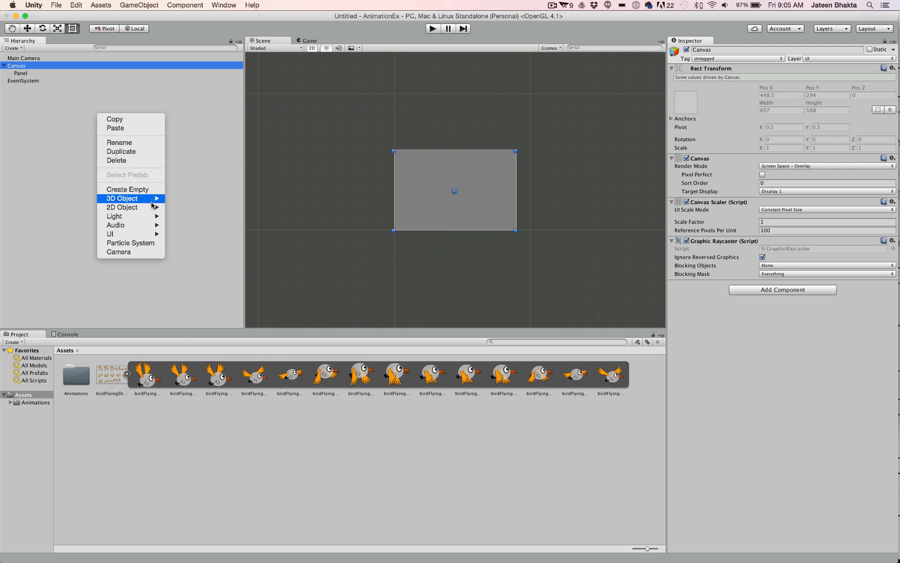
pyautogui.moveTo(157, 234)
pyautogui.click(195, 248)
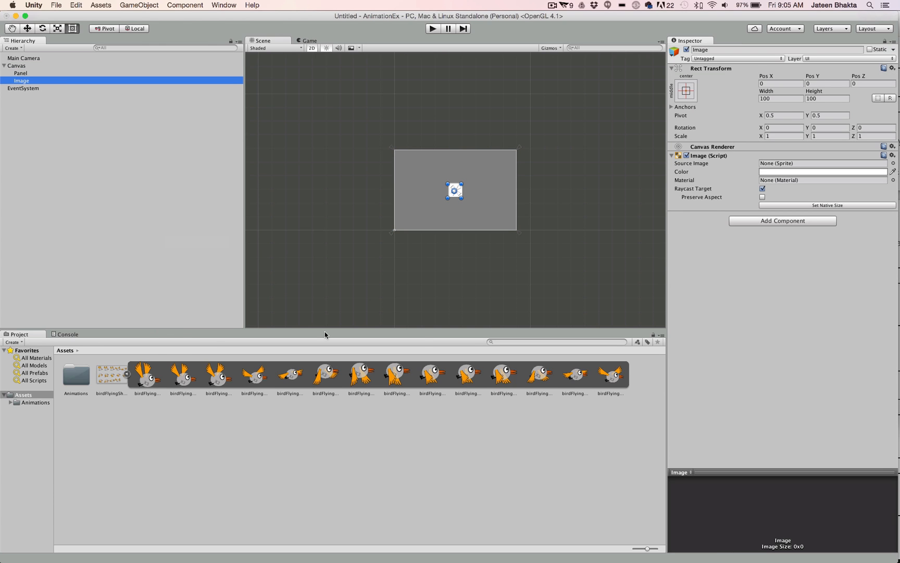
pyautogui.moveTo(114, 370); pyautogui.dragTo(790, 164)
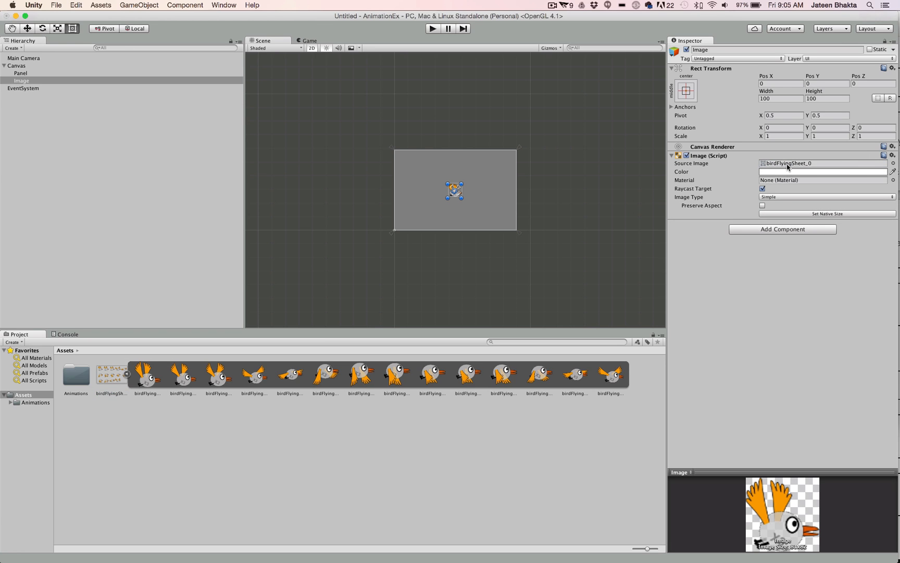
# Rename the new Image object as Bird
pyautogui.click(747, 51)
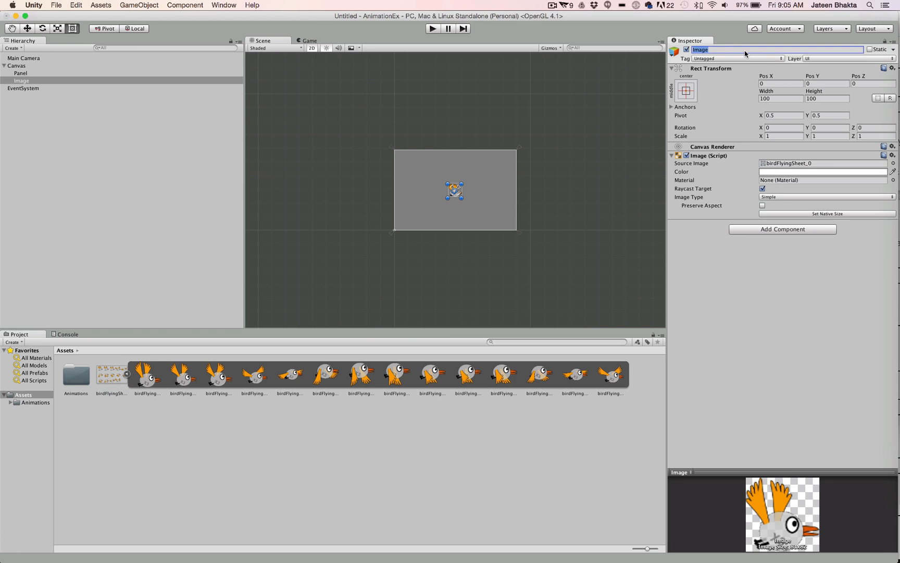
pyautogui.write('Bird')
pyautogui.press('Return')
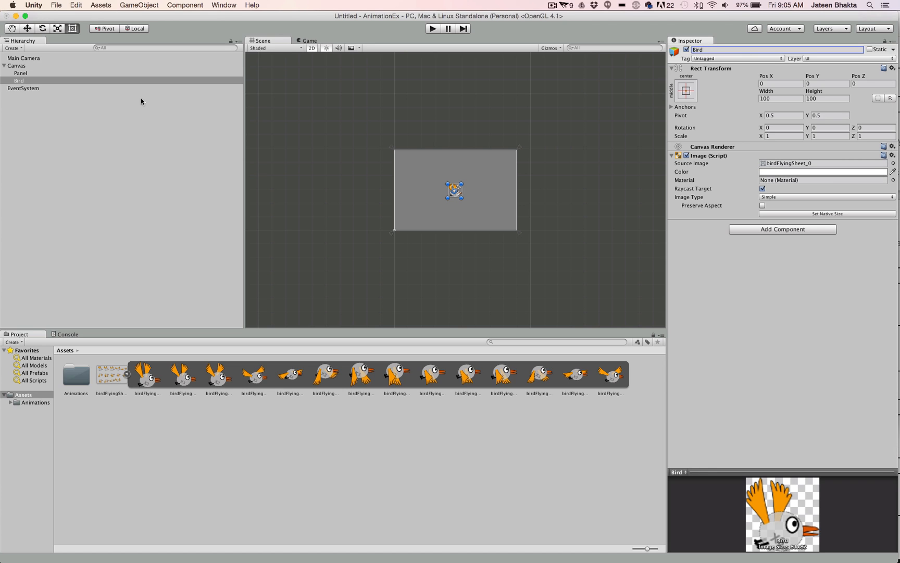
# Run the scene to check the static bird image, stop it, and clear the object selection
pyautogui.click(434, 29)
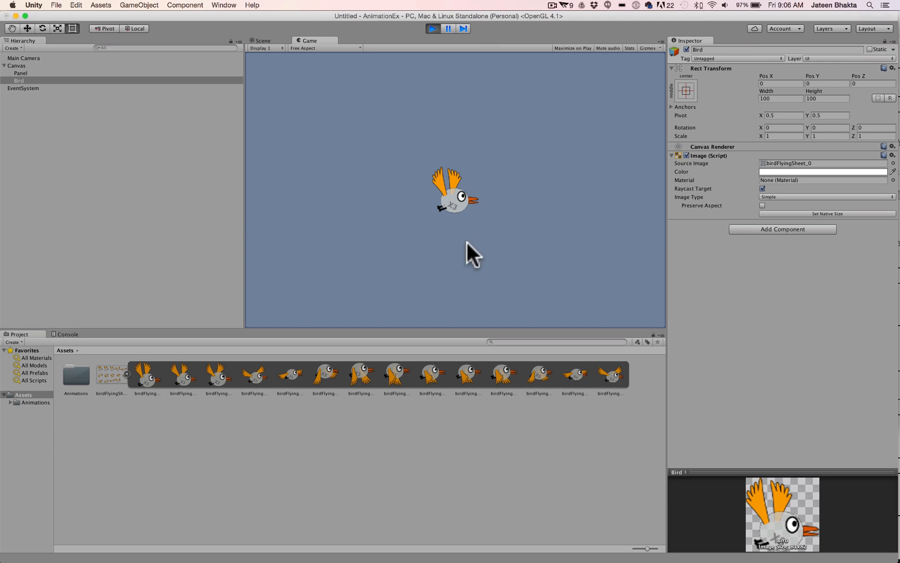
pyautogui.click(430, 28)
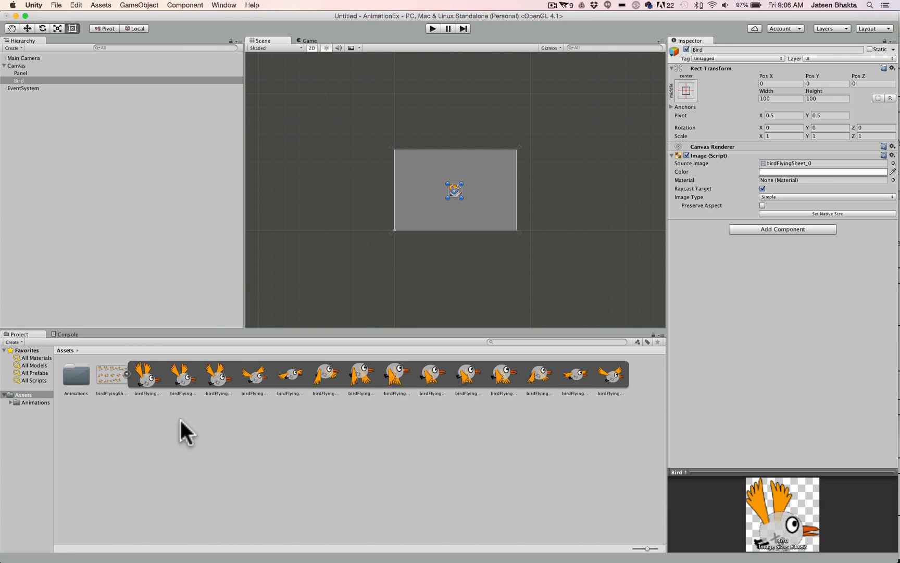
pyautogui.click(178, 430)
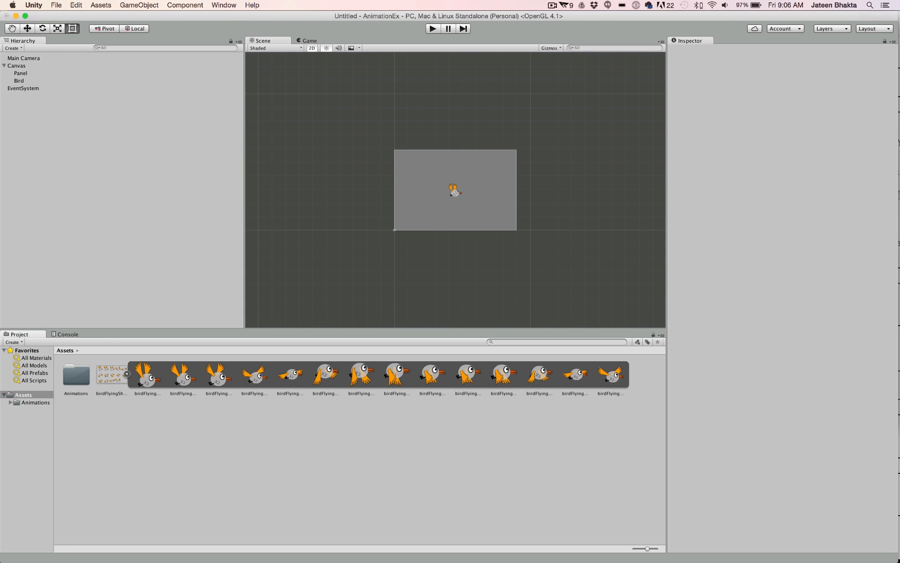
# Open the Animation window and dock it beside the Scene and Game views
pyautogui.click(224, 4)
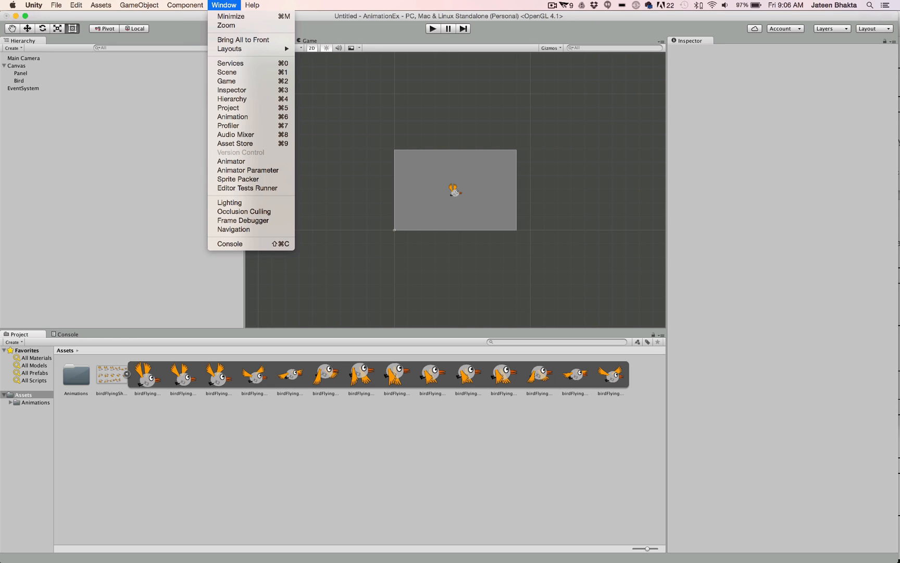
pyautogui.click(239, 116)
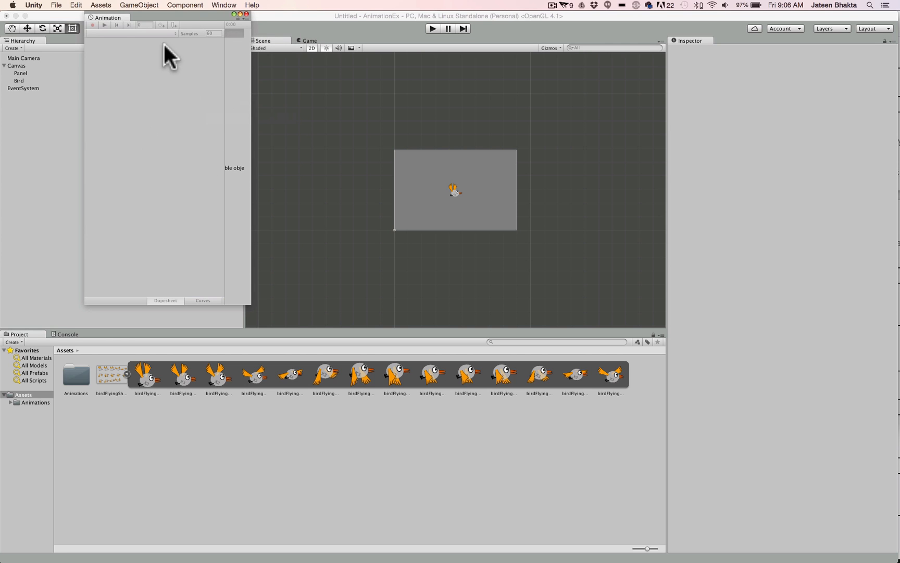
pyautogui.moveTo(152, 14); pyautogui.dragTo(362, 105)
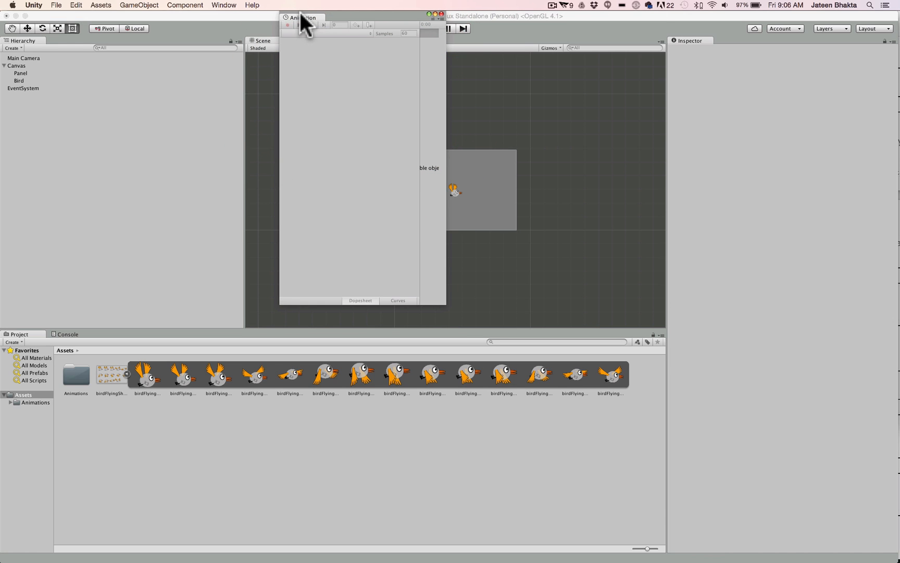
pyautogui.moveTo(300, 16); pyautogui.dragTo(507, 44)
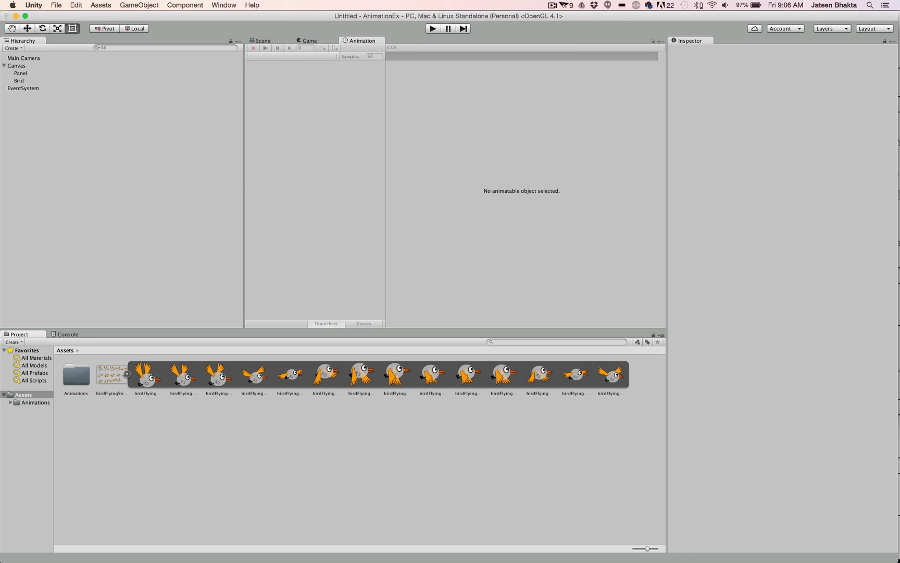
# Open the Animator window alongside the Animation window, and bring the Animation view back to the front
pyautogui.click(224, 5)
pyautogui.click(148, 156)
pyautogui.click(224, 5)
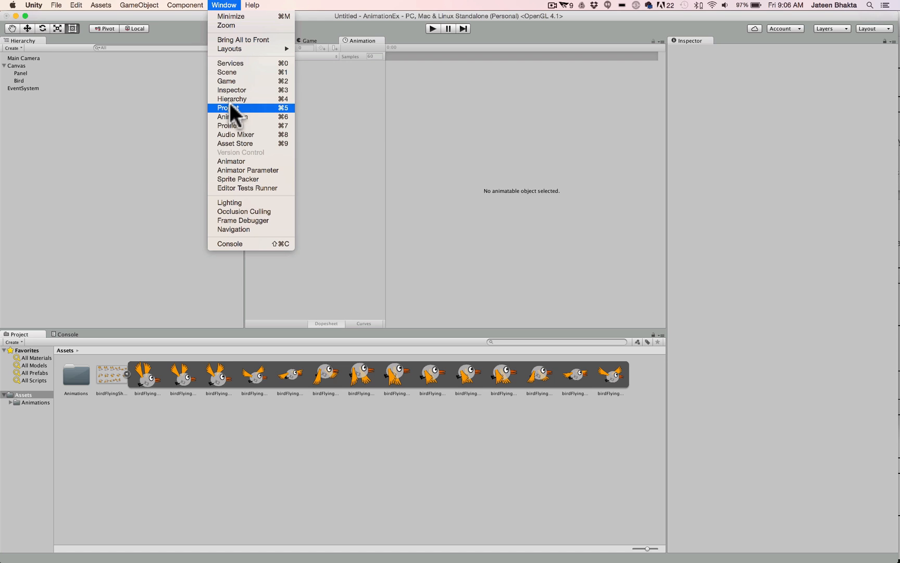
pyautogui.click(231, 161)
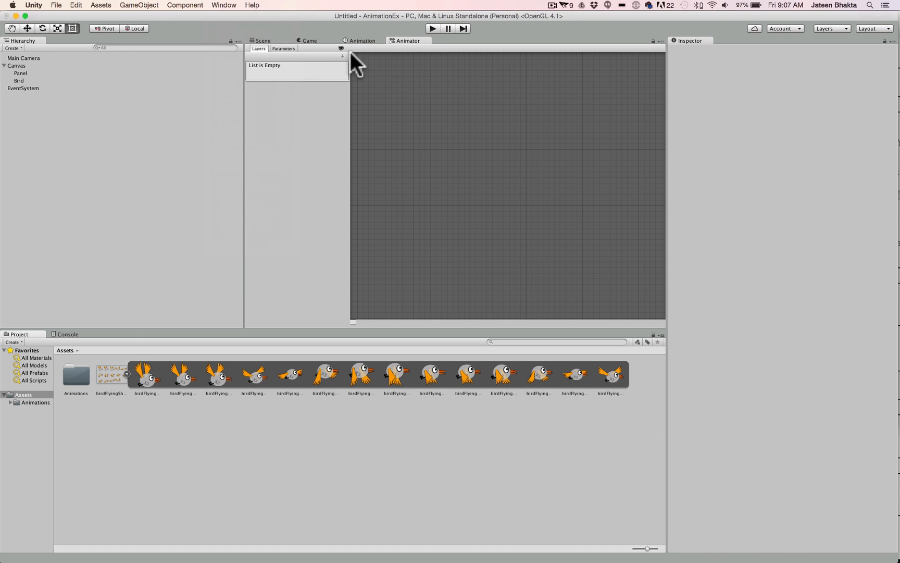
pyautogui.click(361, 40)
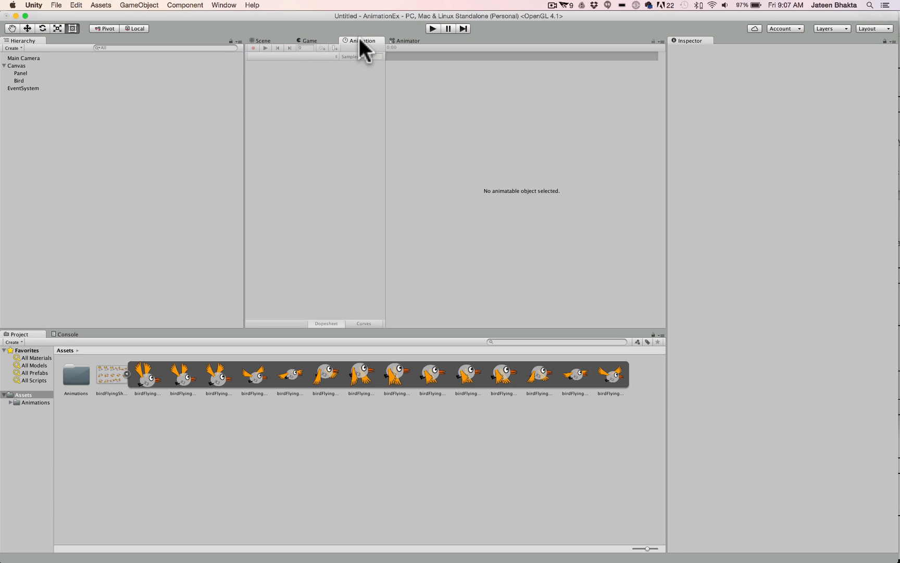
# Create an animation clip for the Bird object named birdFlying, saved in the controllers folder inside Animations
pyautogui.click(22, 79)
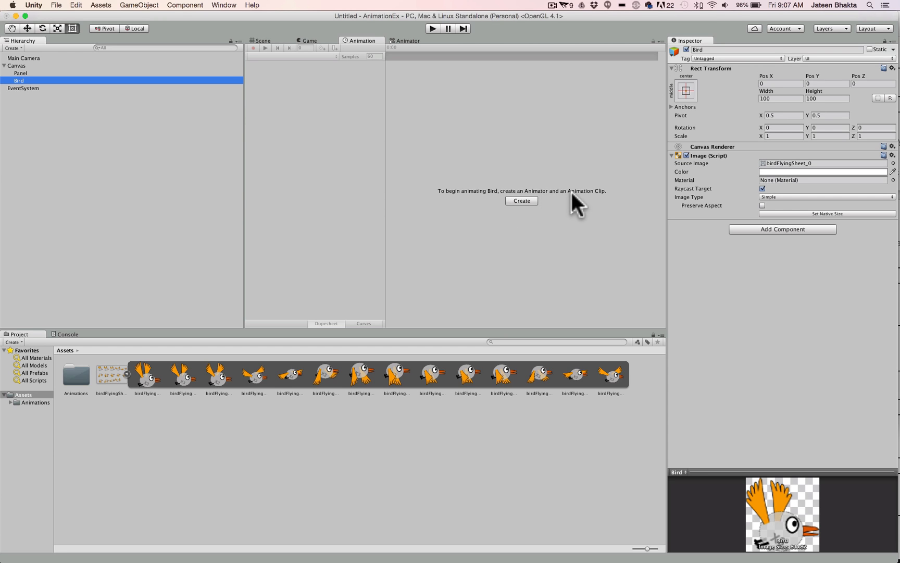
pyautogui.click(522, 201)
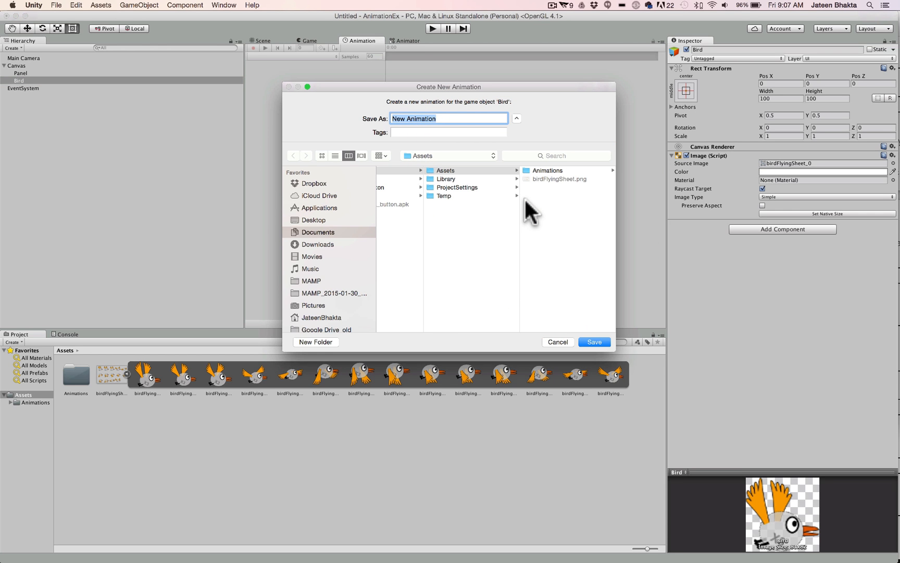
pyautogui.click(561, 170)
pyautogui.click(560, 169)
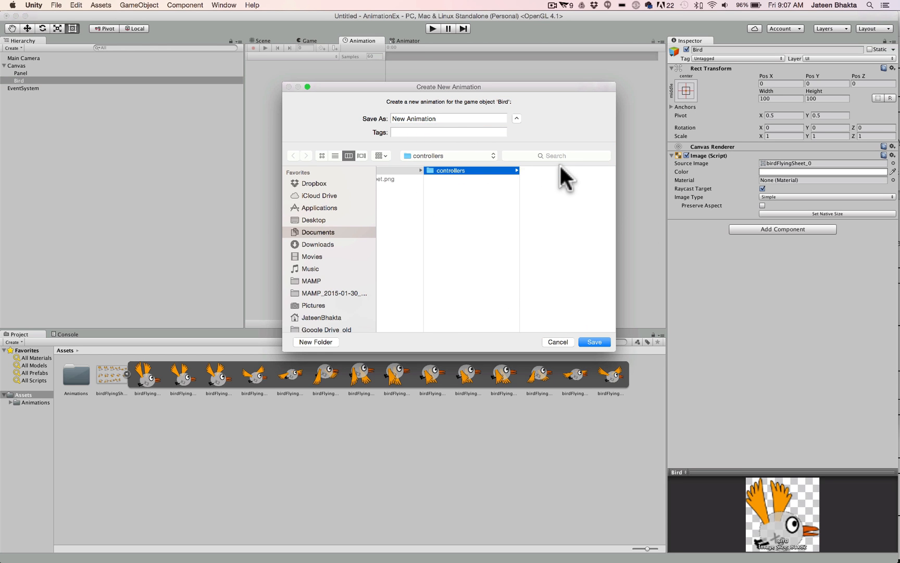
pyautogui.click(443, 115)
pyautogui.write('birdFlying')
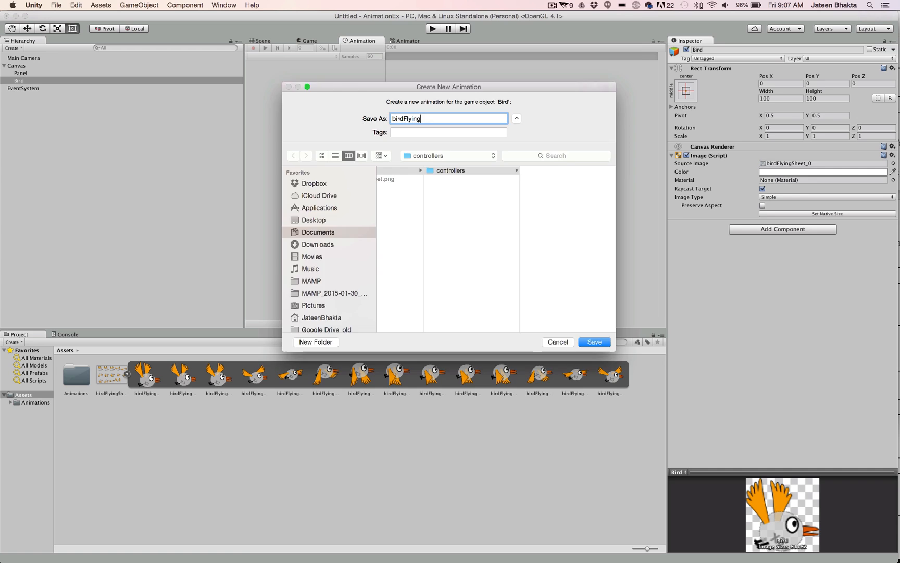
pyautogui.press('Return')
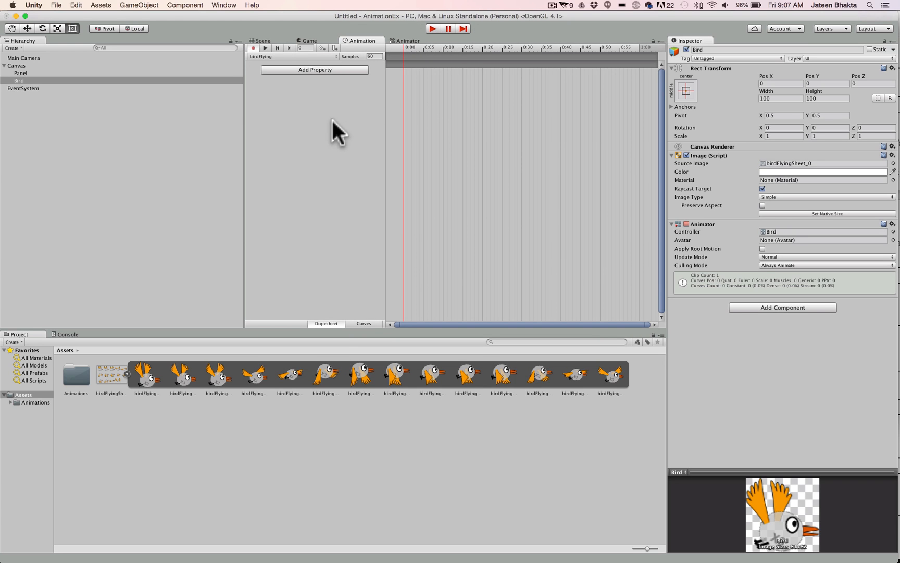
# Add all 14 sliced bird sprites as keyframes to the birdFlying clip, starting at 0:00
pyautogui.click(148, 378)
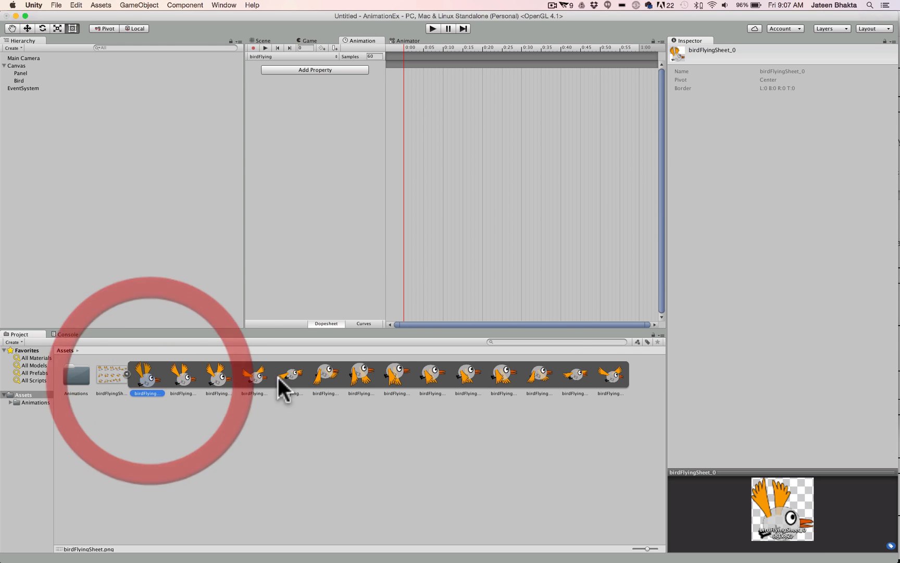
pyautogui.keyDown('shift'); pyautogui.click(609, 373); pyautogui.keyUp('shift')
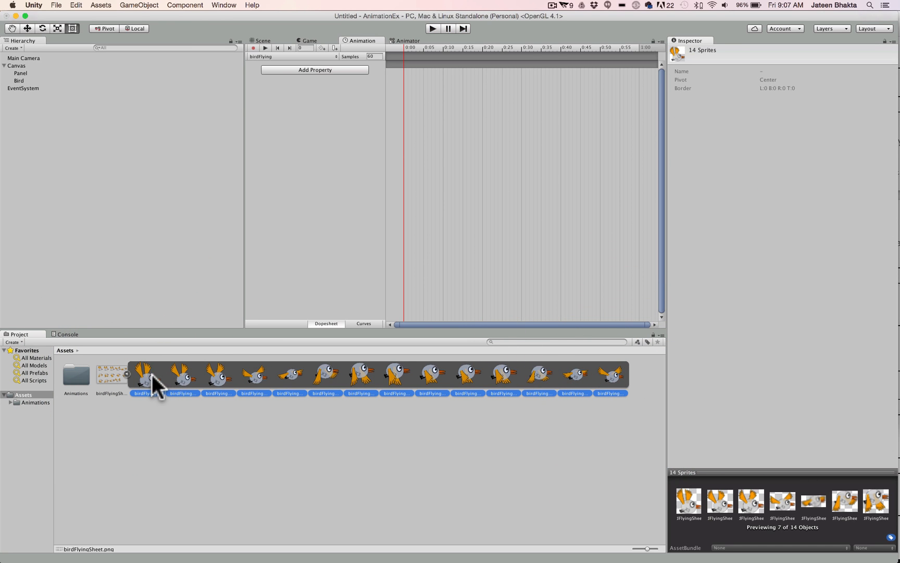
pyautogui.moveTo(152, 374); pyautogui.dragTo(404, 105)
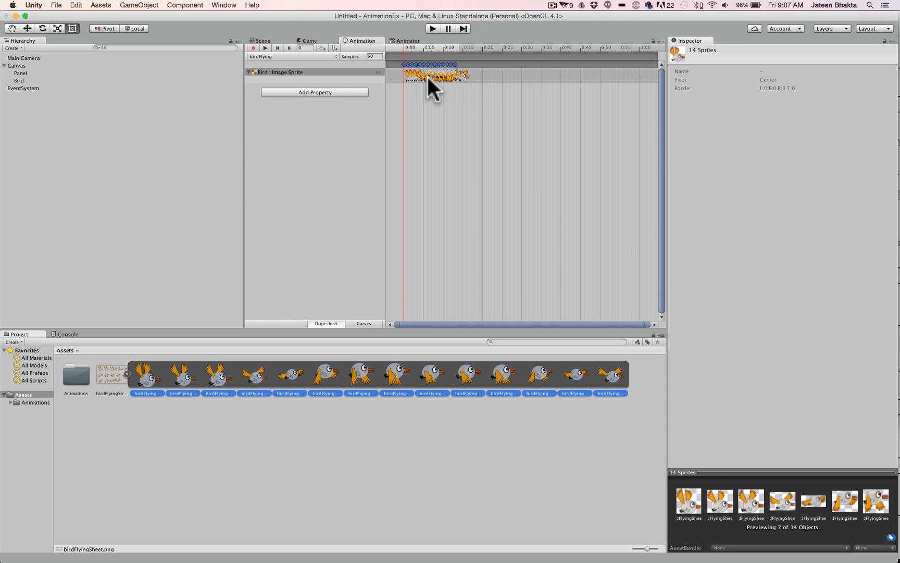
# Set the birdFlying clip's sample rate to 14
pyautogui.click(374, 55)
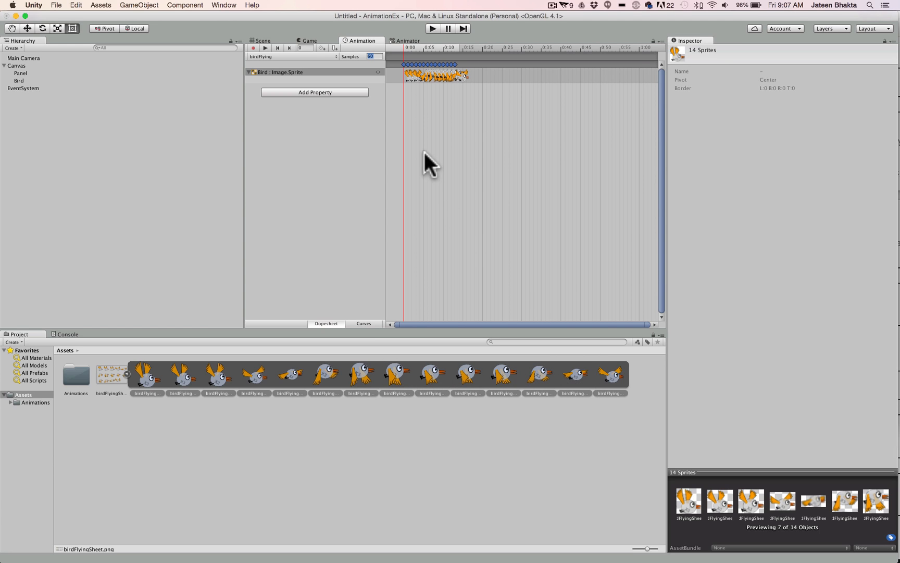
pyautogui.write('14')
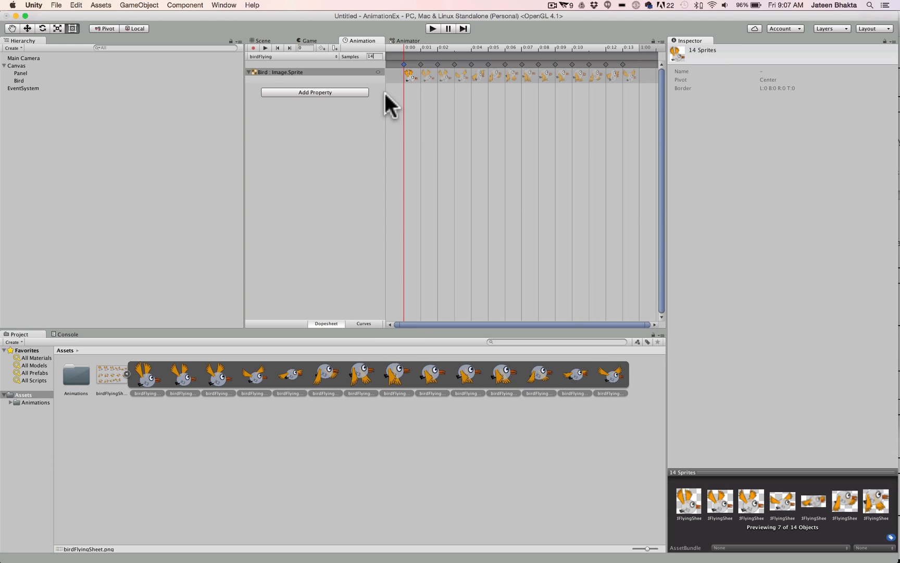
pyautogui.click(352, 160)
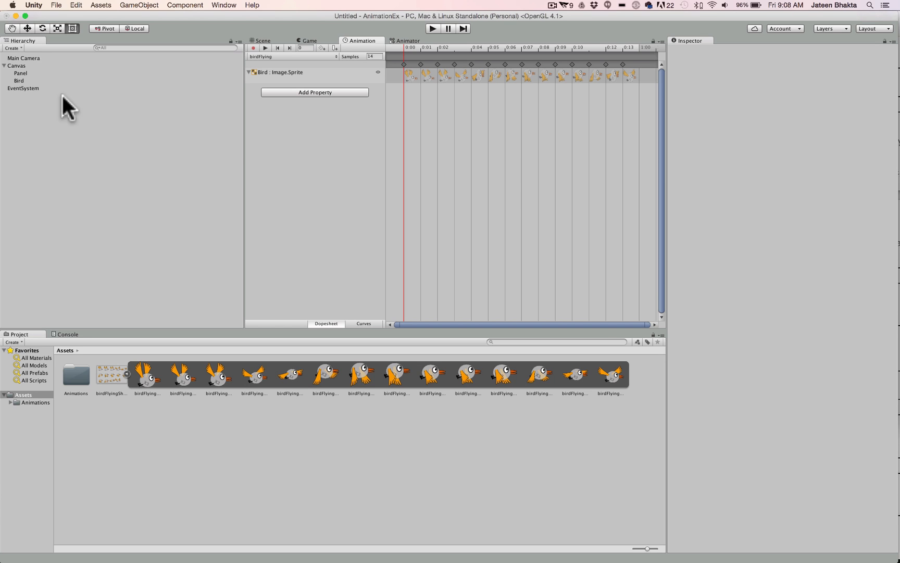
# Return to the Scene view, run the scene to check the flying bird animation, and stop it
pyautogui.click(261, 40)
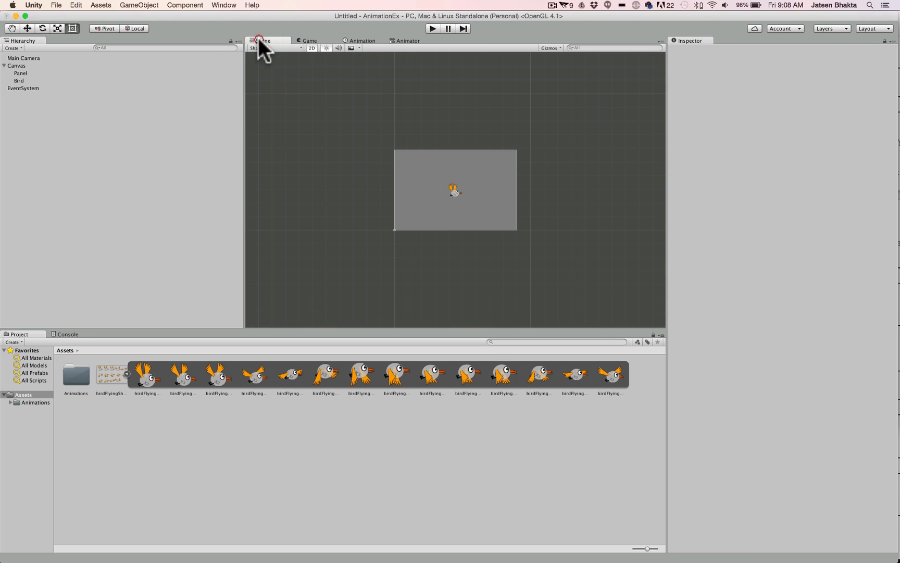
pyautogui.click(432, 28)
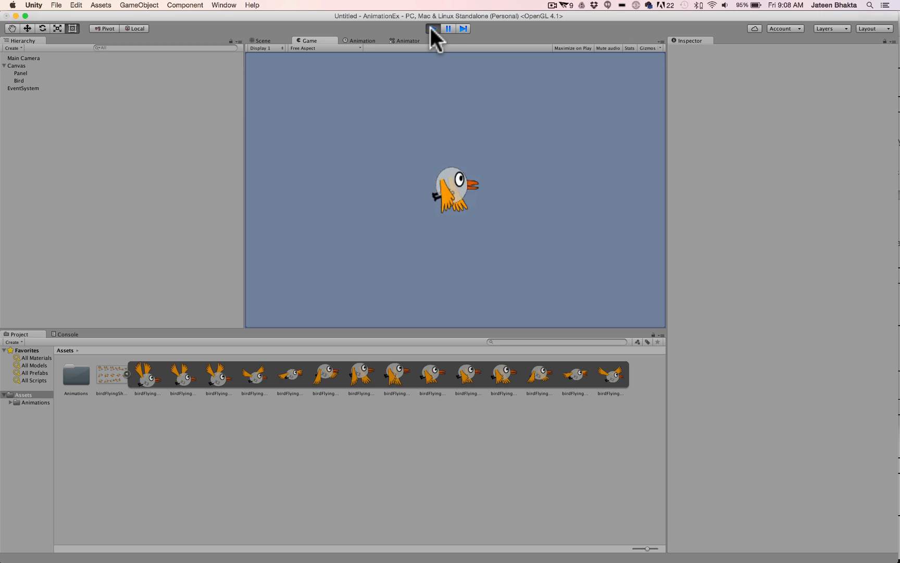
pyautogui.click(432, 28)
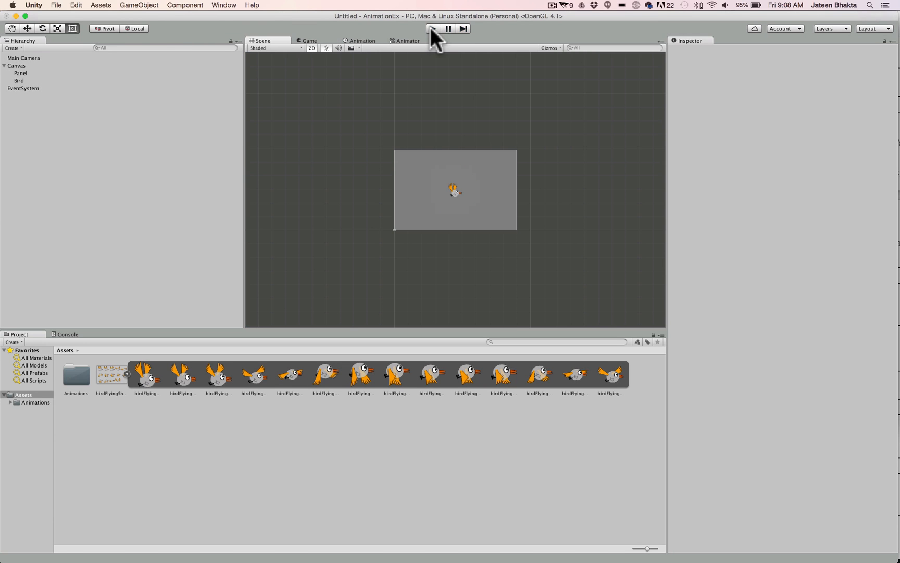
# Show the Bird object's state machine in the Animator and move the birdFlying state clear of Any State
pyautogui.click(414, 39)
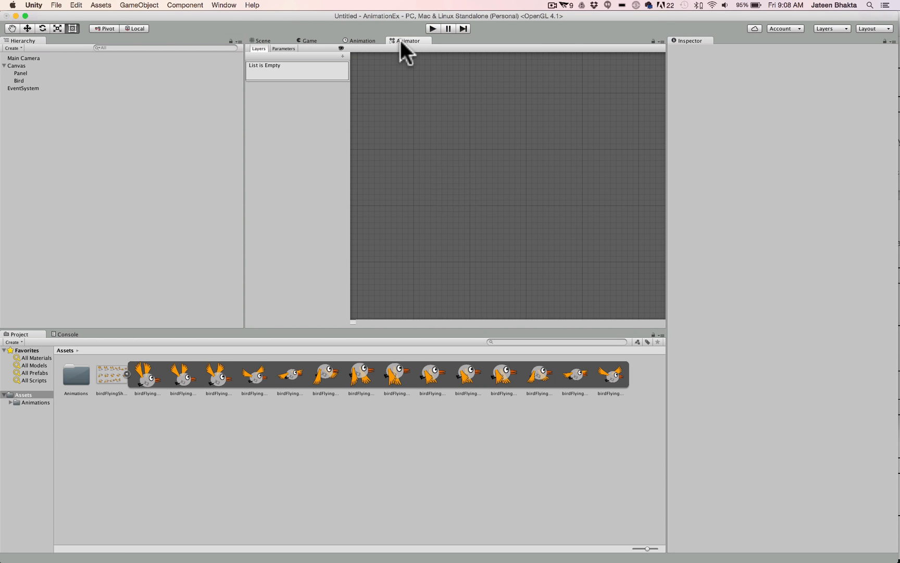
pyautogui.click(18, 80)
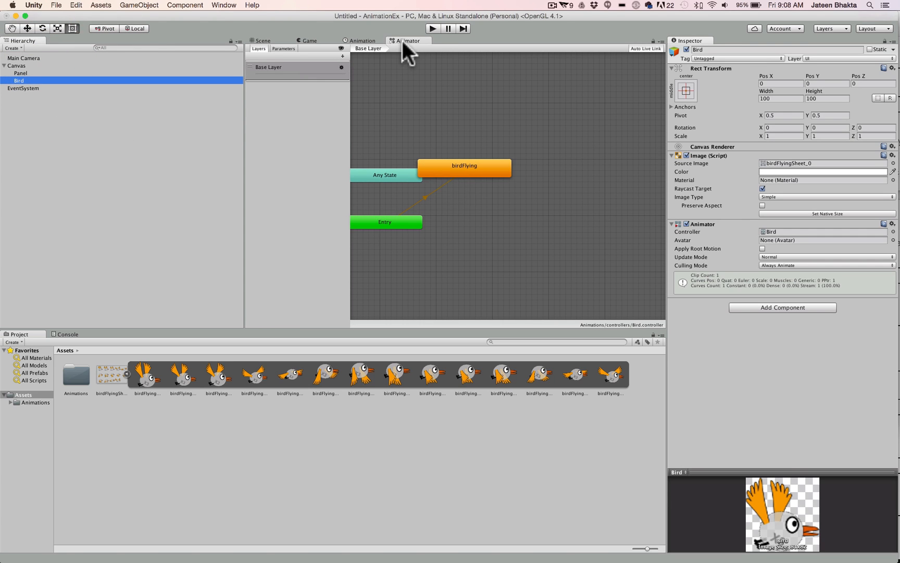
pyautogui.moveTo(462, 170); pyautogui.dragTo(497, 164)
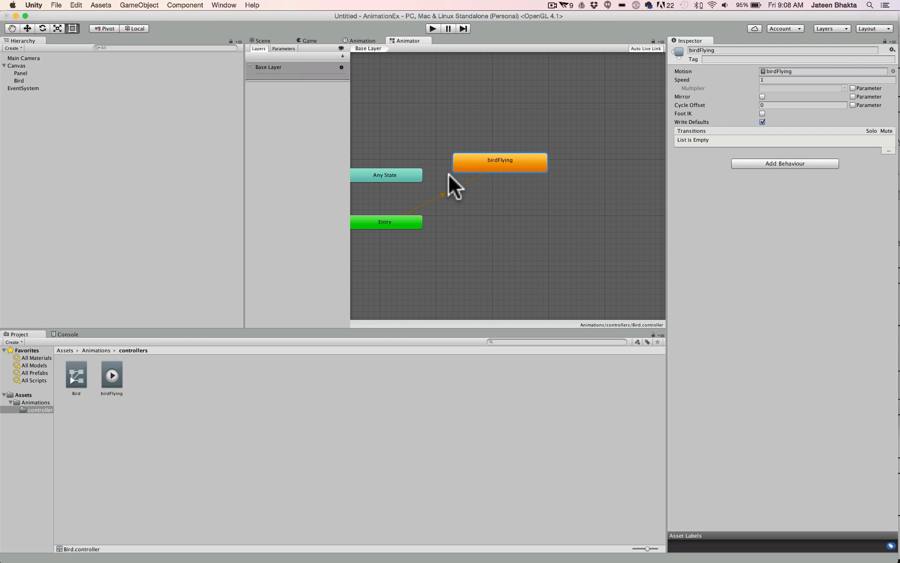
# Switch to the Game view and run the scene again to watch the bird animation
pyautogui.click(354, 39)
pyautogui.click(314, 39)
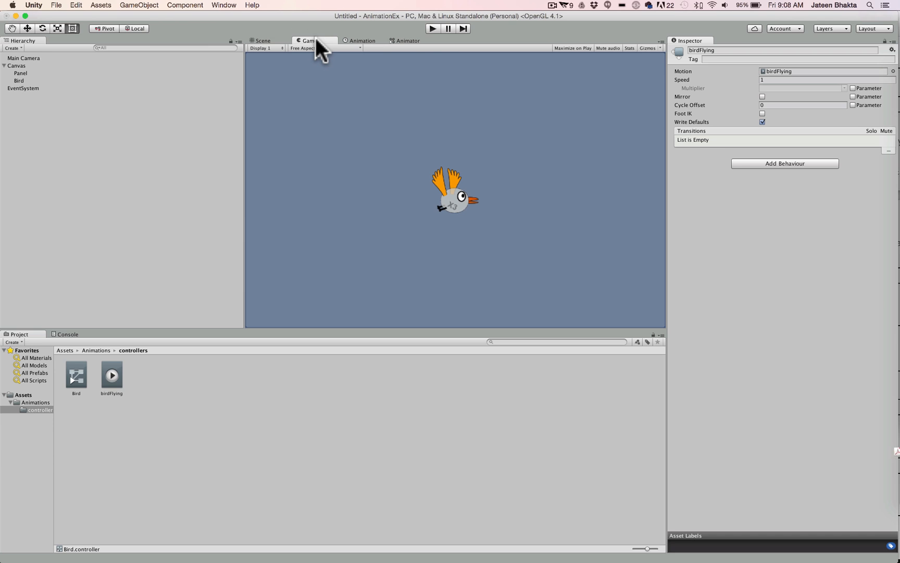
pyautogui.click(432, 29)
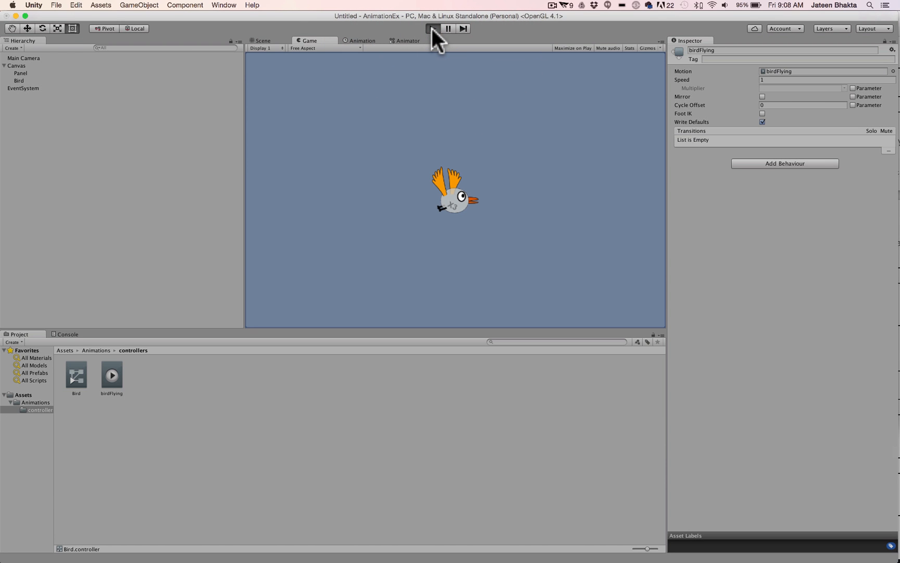